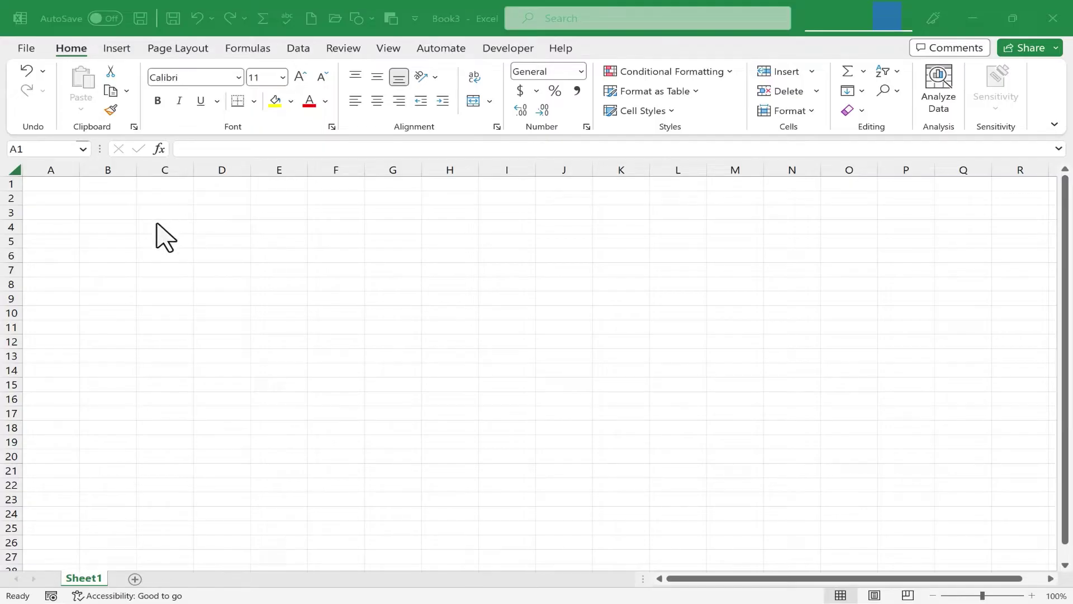
Step: Start =RANDARRAY(100,15,0.01,1000, in A2, undoing an accidental B4 reference
left_click(59, 200)
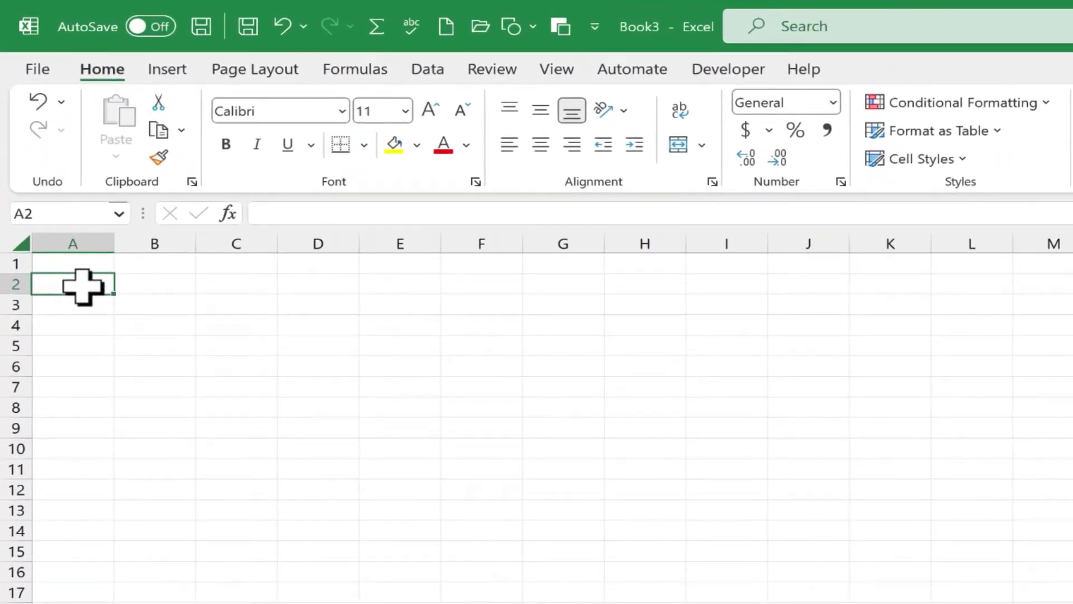
type("=randarray")
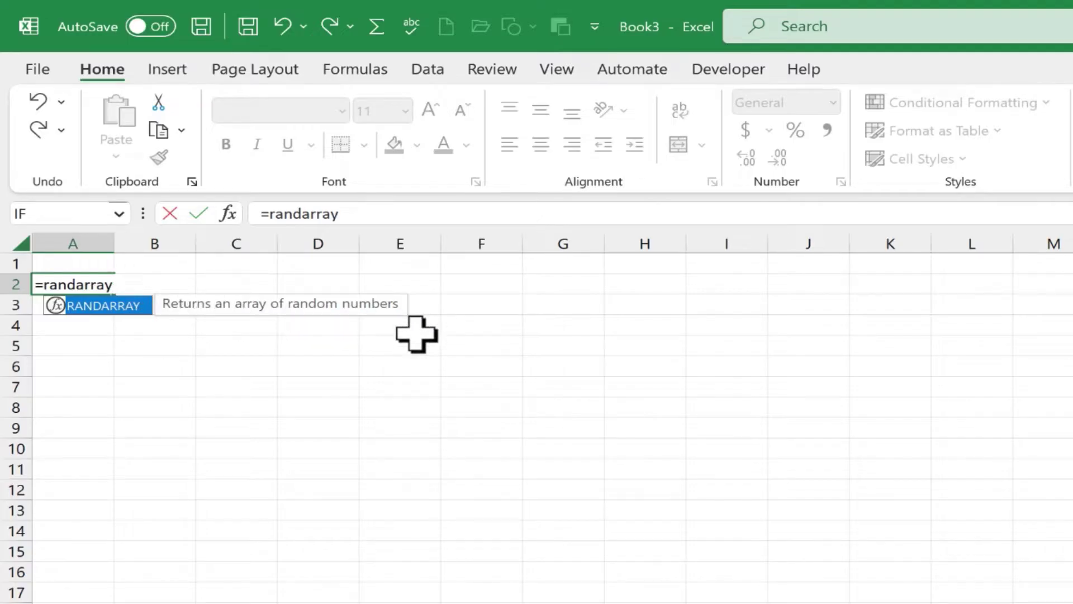
type("(")
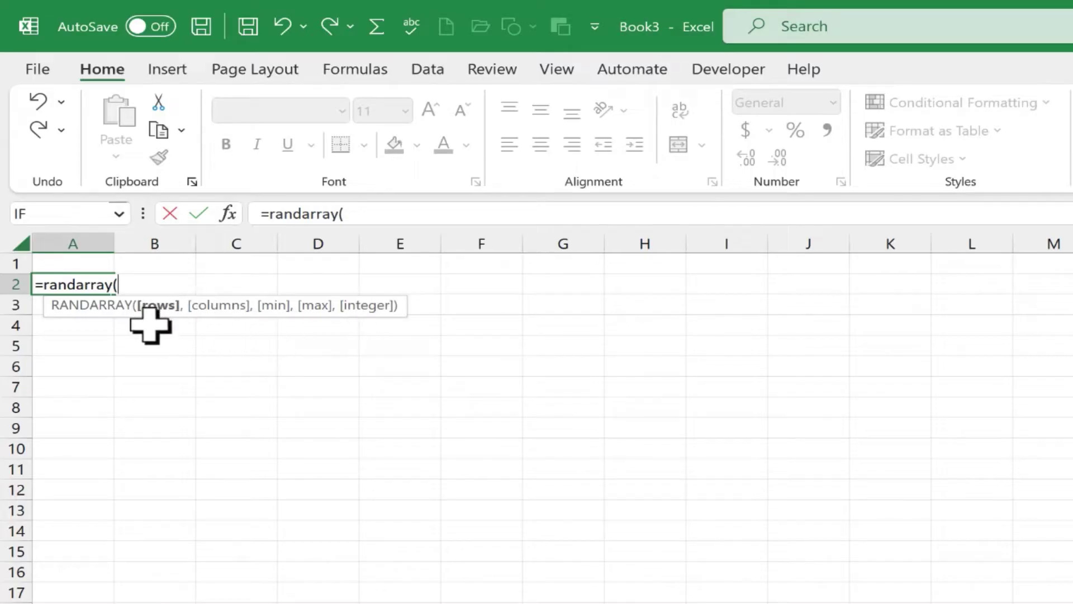
left_click(187, 327)
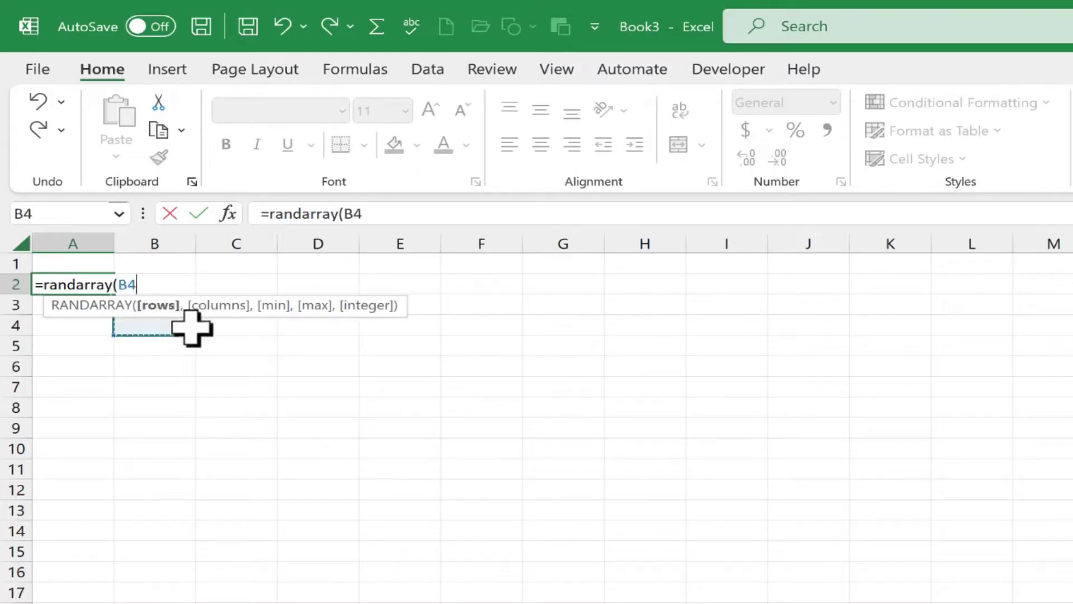
key("ctrl+z")
type("100")
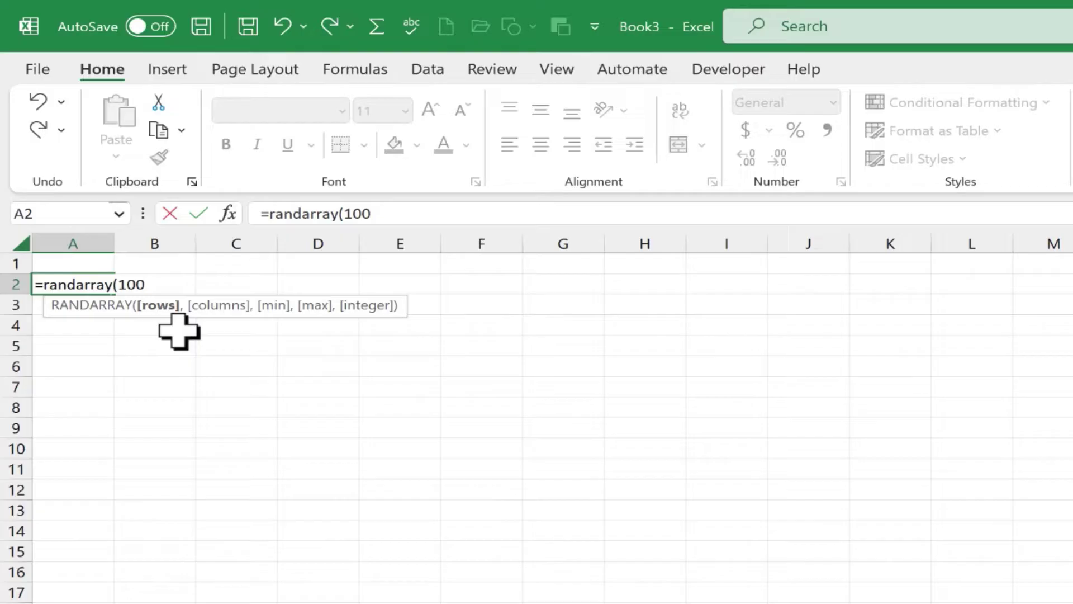
type(",")
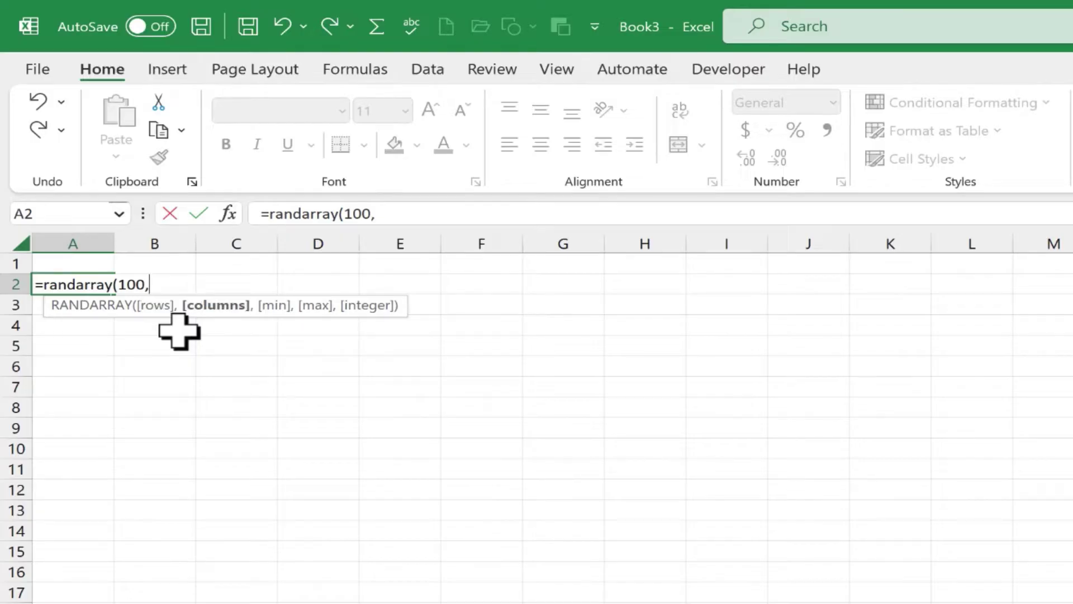
type("15,0.")
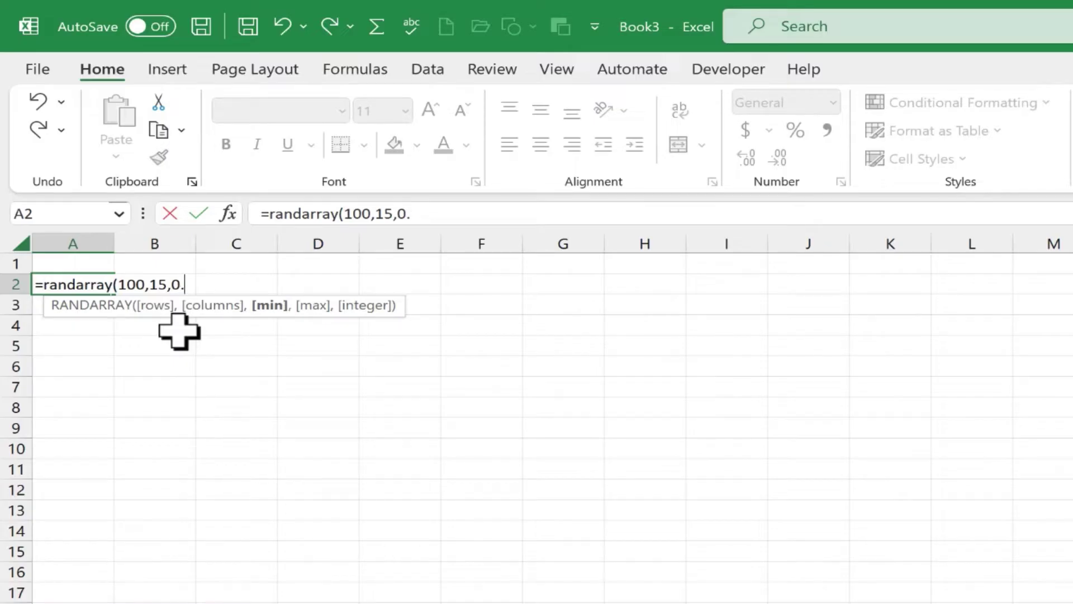
type("01,")
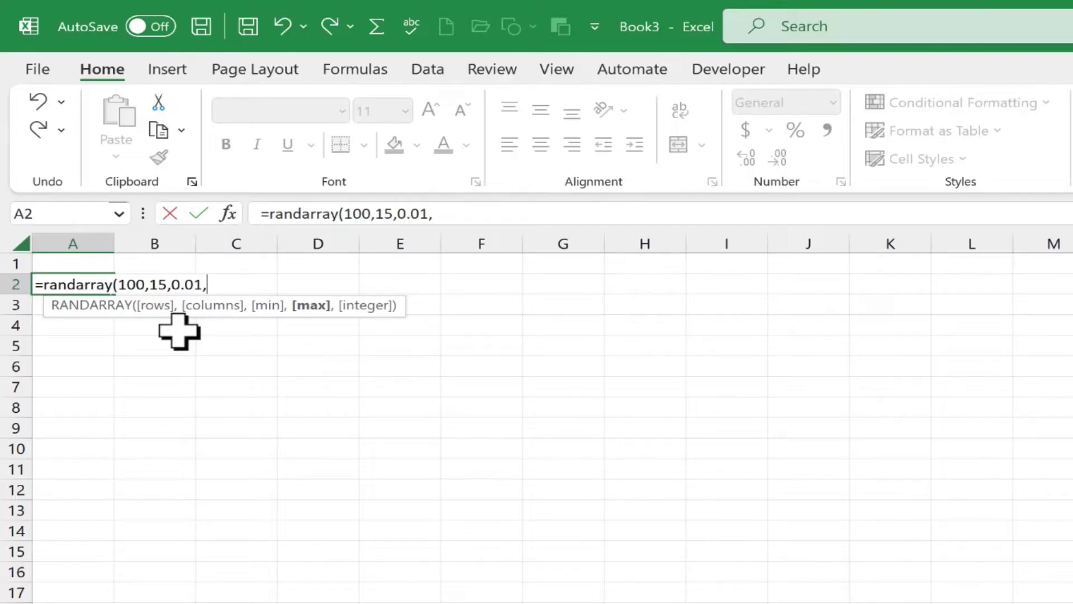
type("1000")
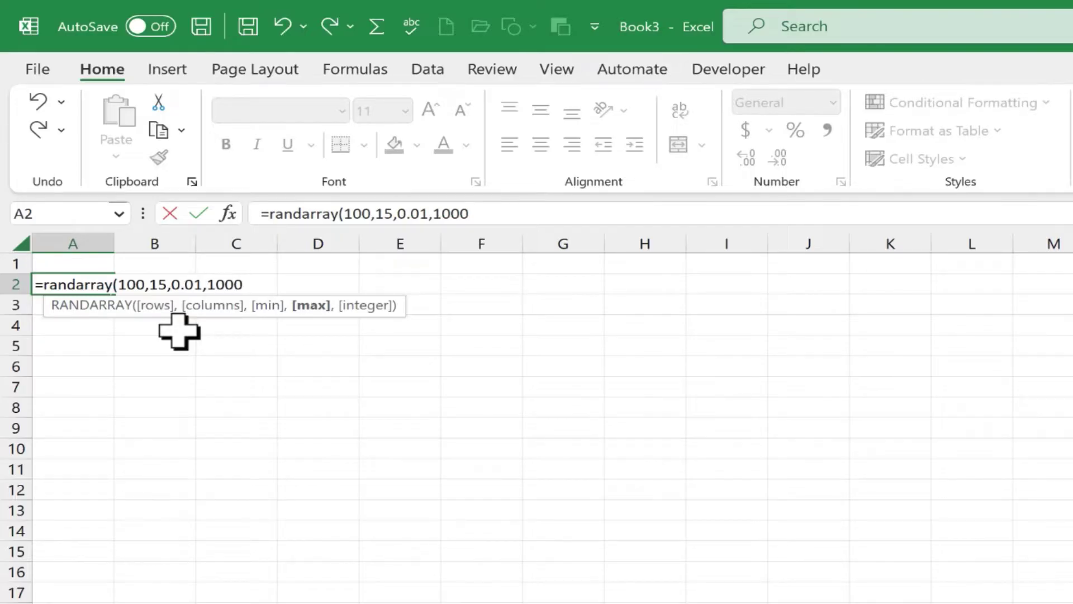
type(",")
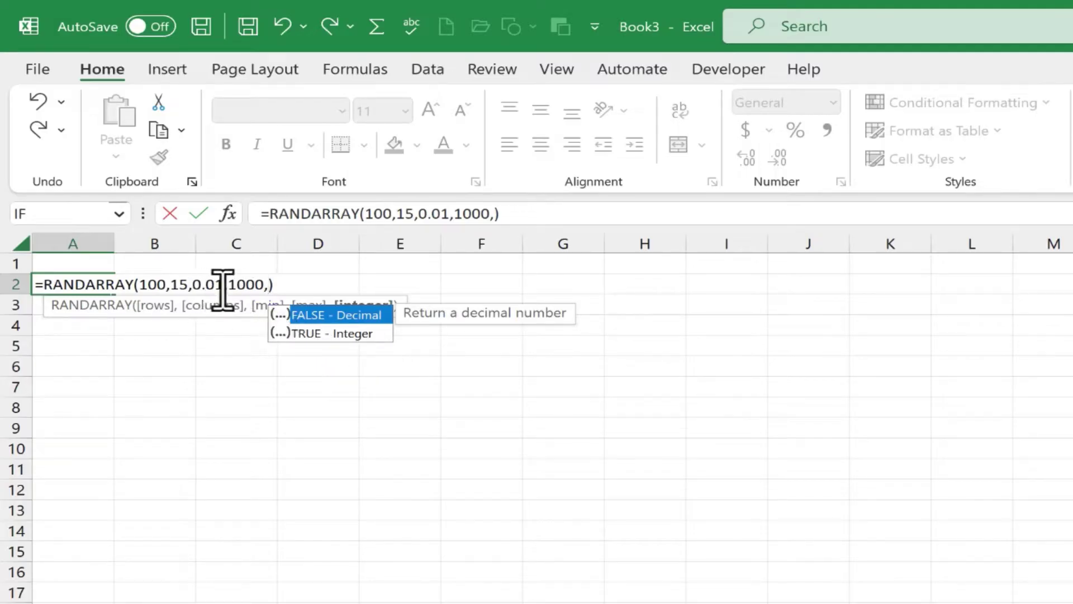
Step: Change the minimum to 0, add TRUE as the integer argument, and enter the formula
left_click(217, 285)
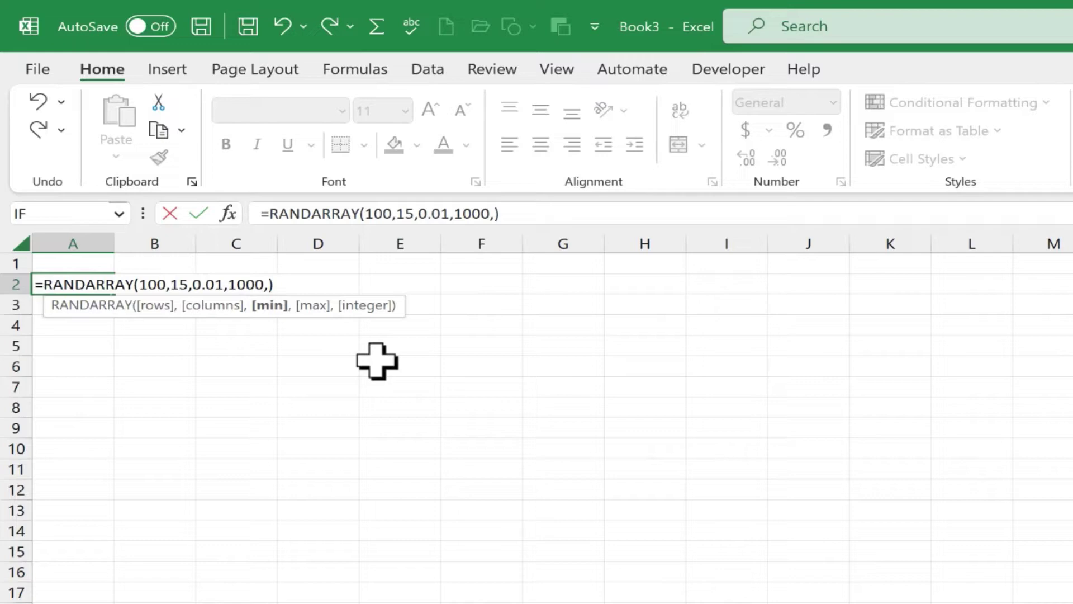
key("BackSpace")
key("BackSpace")
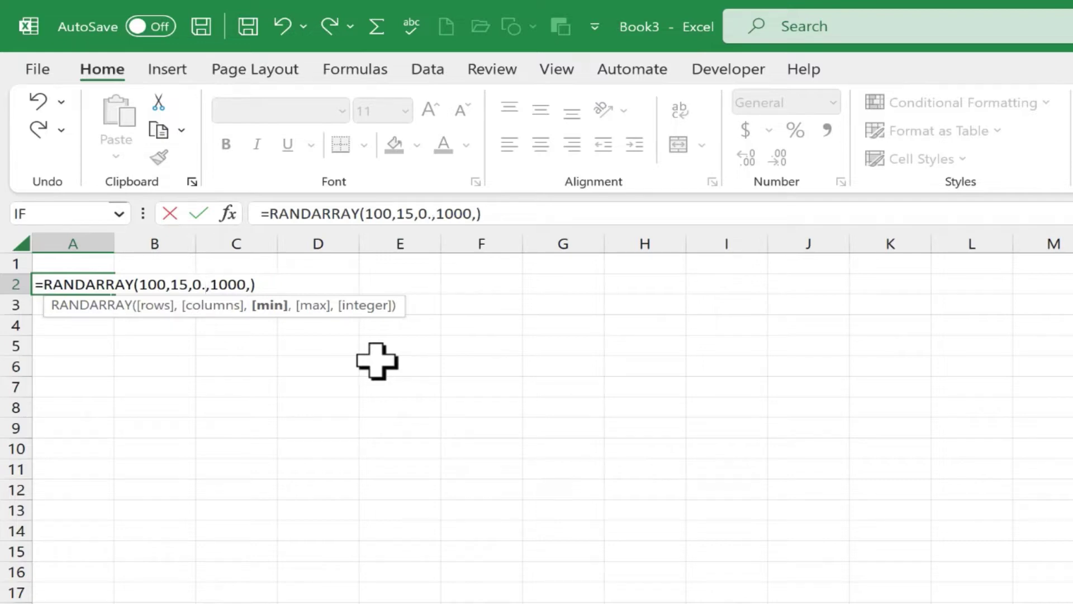
key("BackSpace")
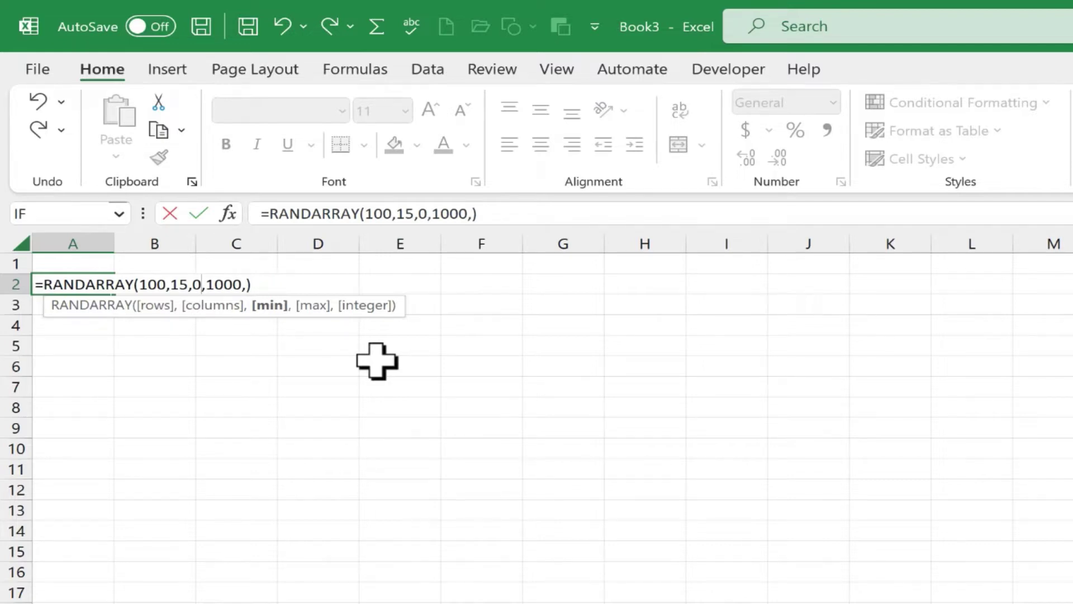
left_click(246, 285)
type("true")
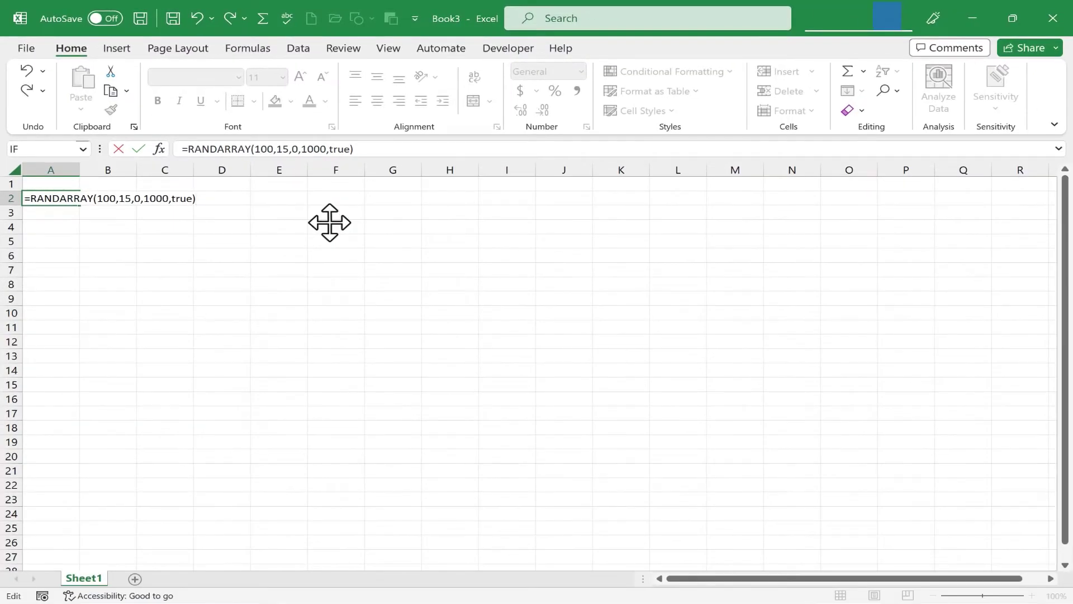
key("Return")
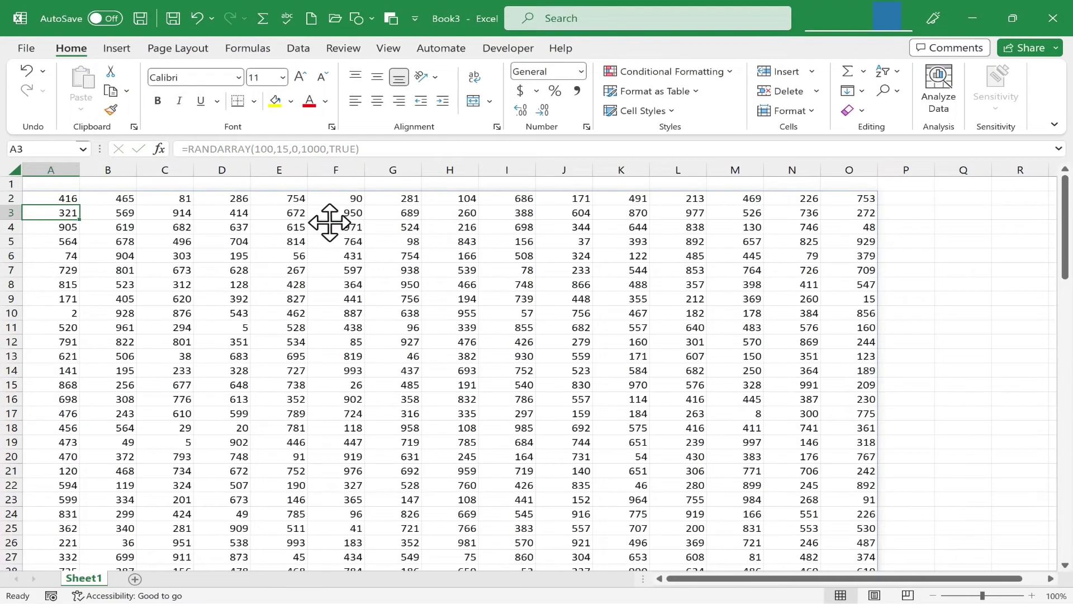
Step: Recalculate the random block with F9 and inspect the formula behind a spilled value
left_click(317, 273)
left_click_drag(1063, 240, 1037, 162)
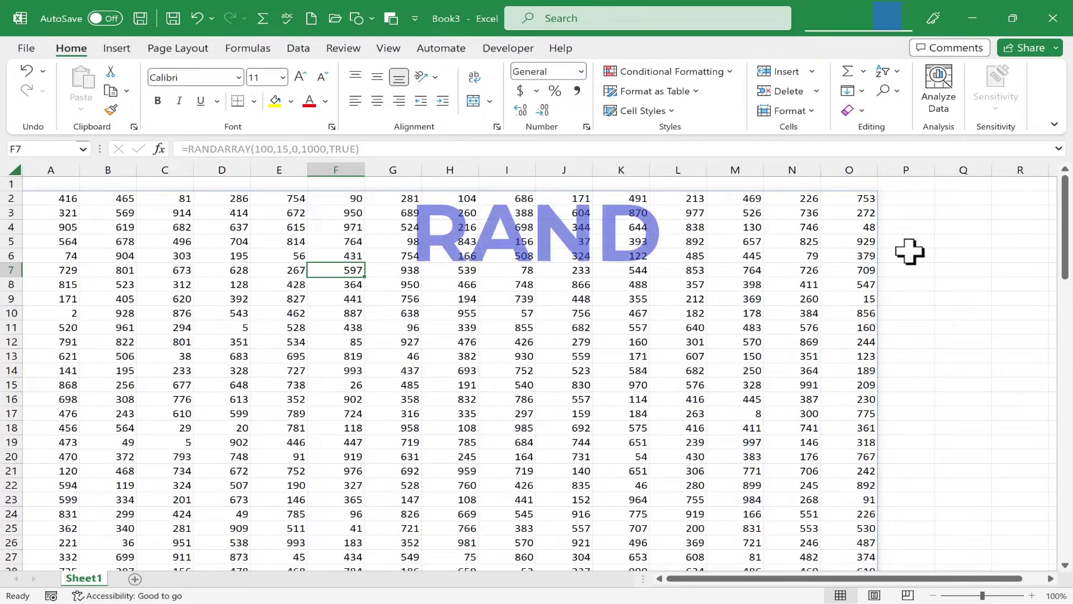
left_click(907, 226)
key("F9")
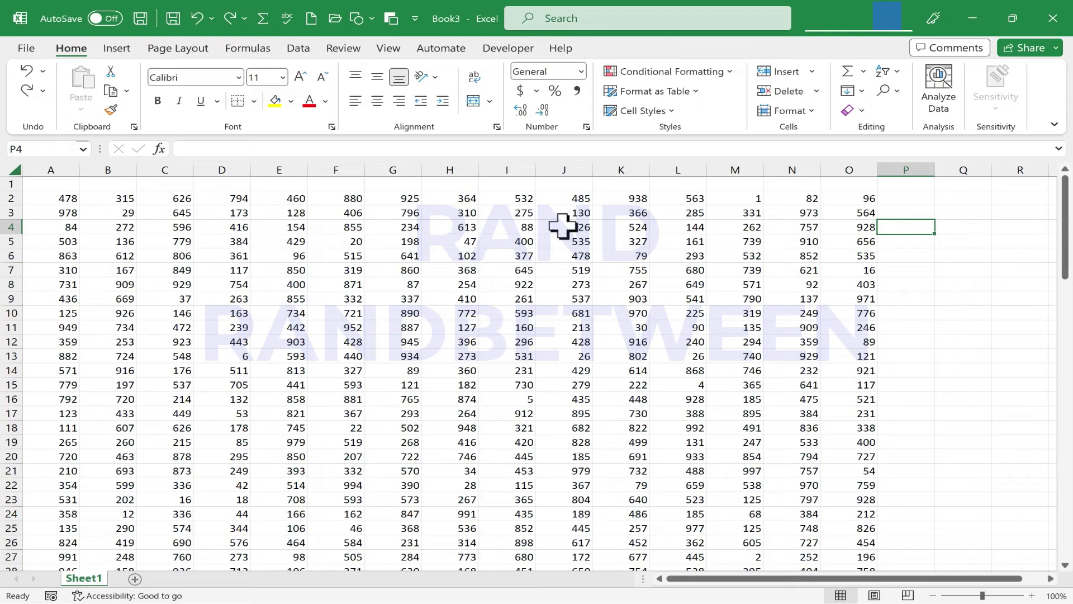
left_click(856, 210)
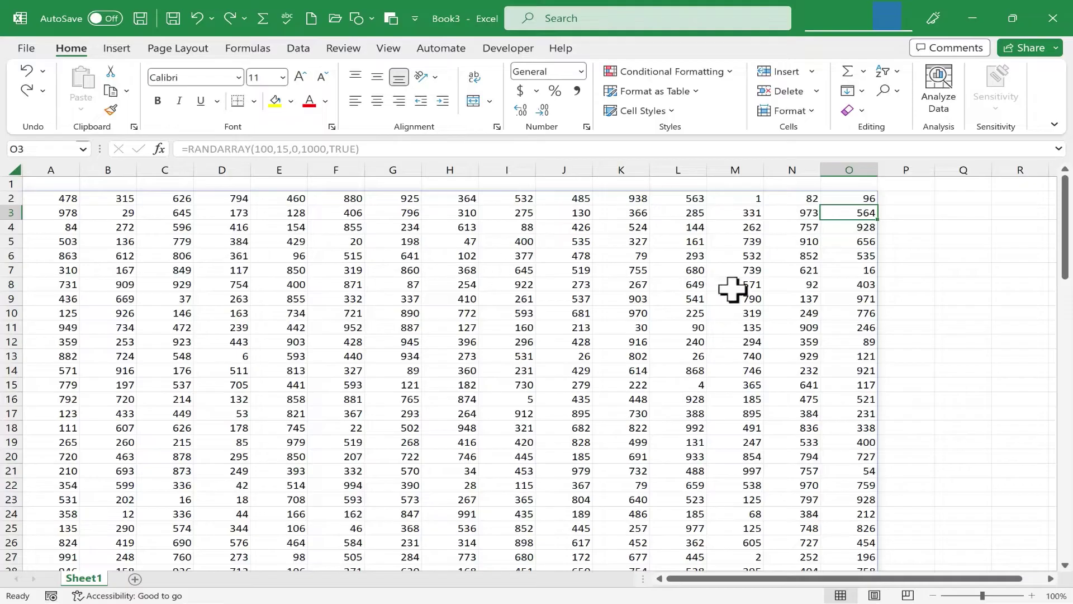
left_click(51, 200)
Step: Regenerate the random integers by committing empty edits in O2 three times
left_click(853, 198)
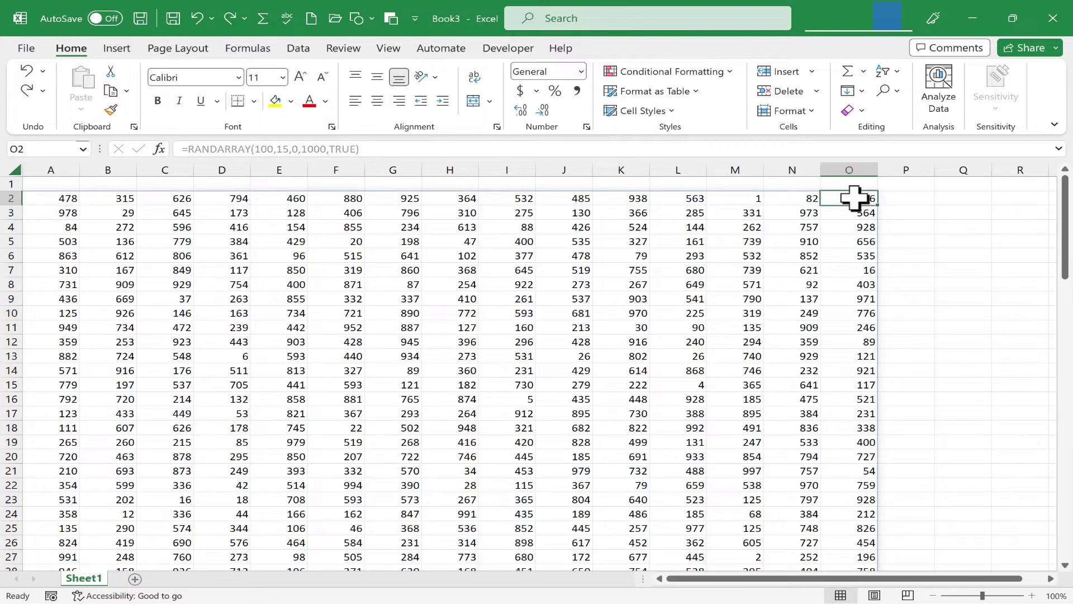
key("BackSpace")
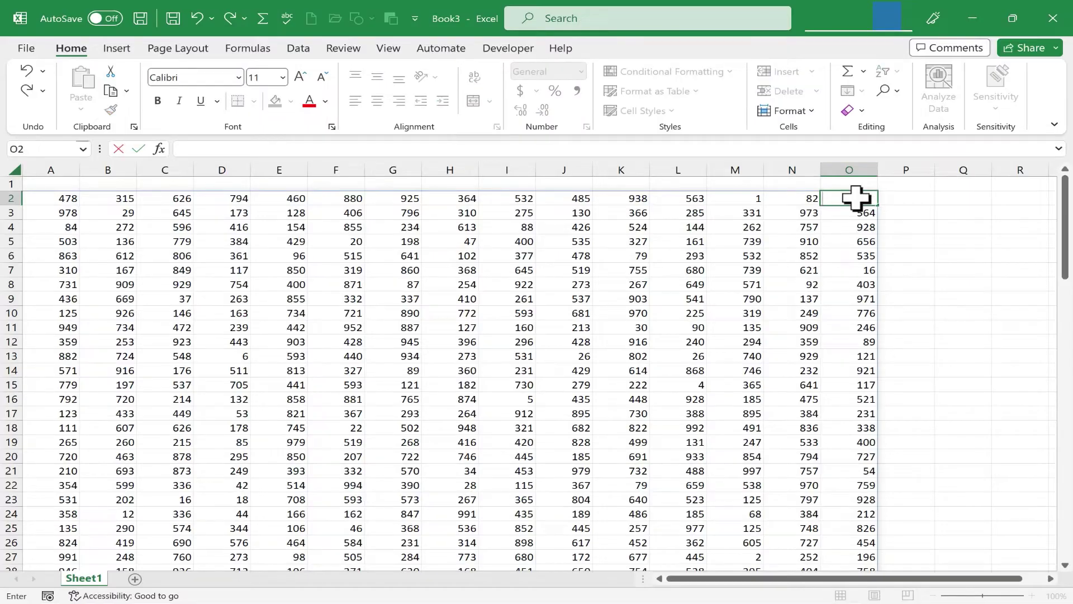
key("Return")
key("BackSpace")
key("Return")
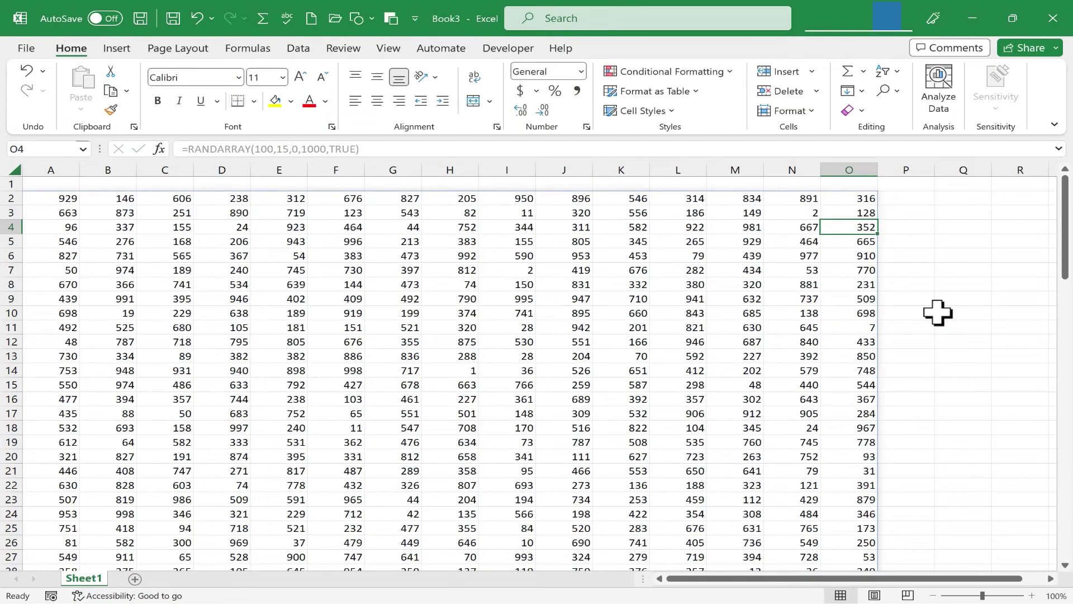
key("F2")
key("Return")
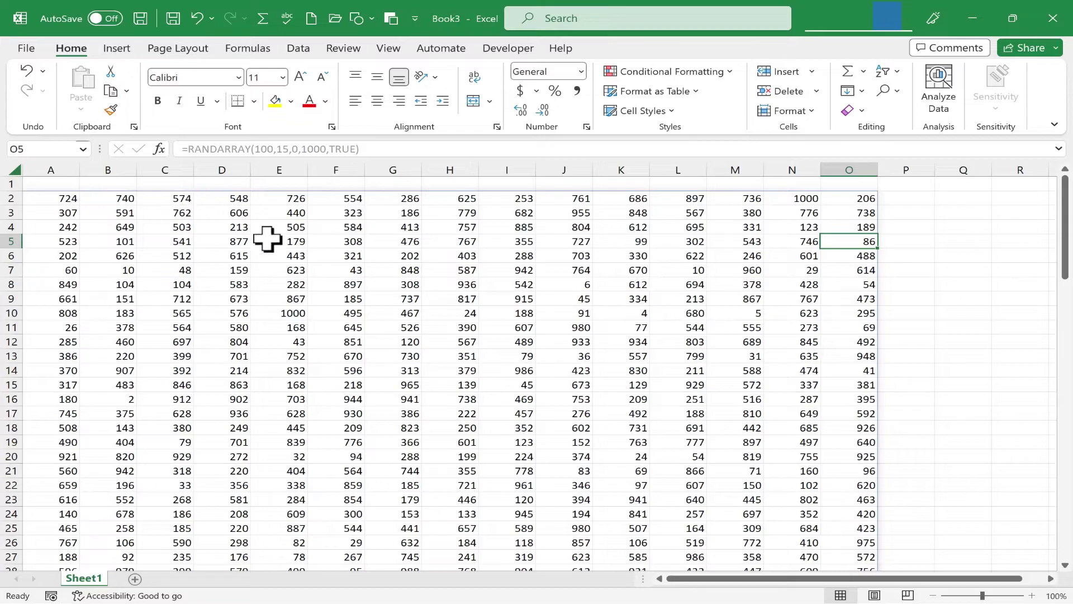
left_click(48, 200)
Step: Copy the spill range A2:O101 and choose A2 as the paste destination
left_click(263, 270)
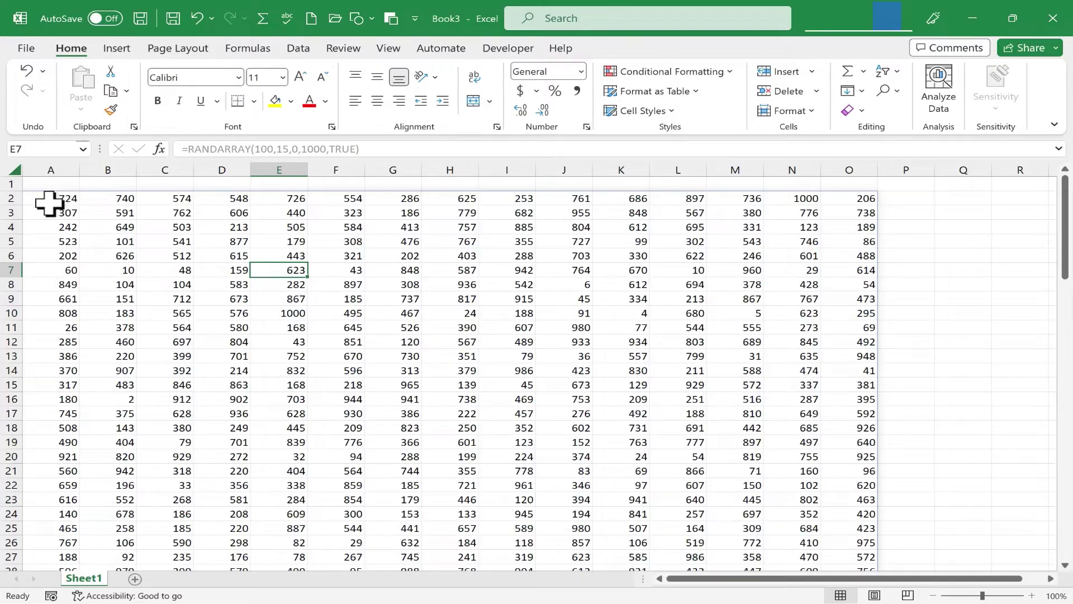
left_click_drag(48, 199, 847, 597)
scroll(369, 356, "up", 20)
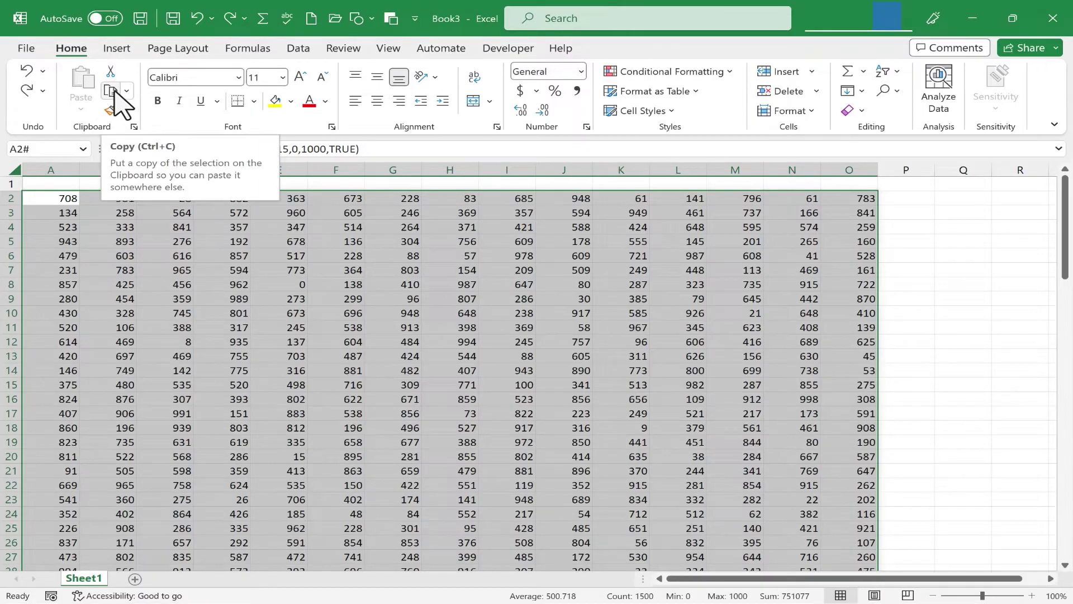
key("ctrl+c")
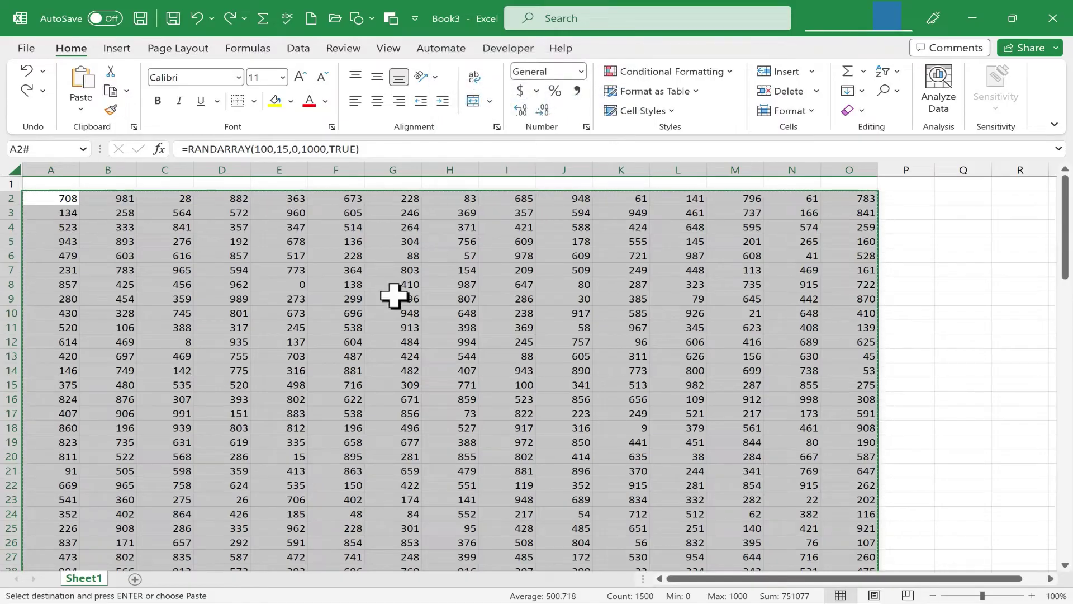
left_click(450, 384)
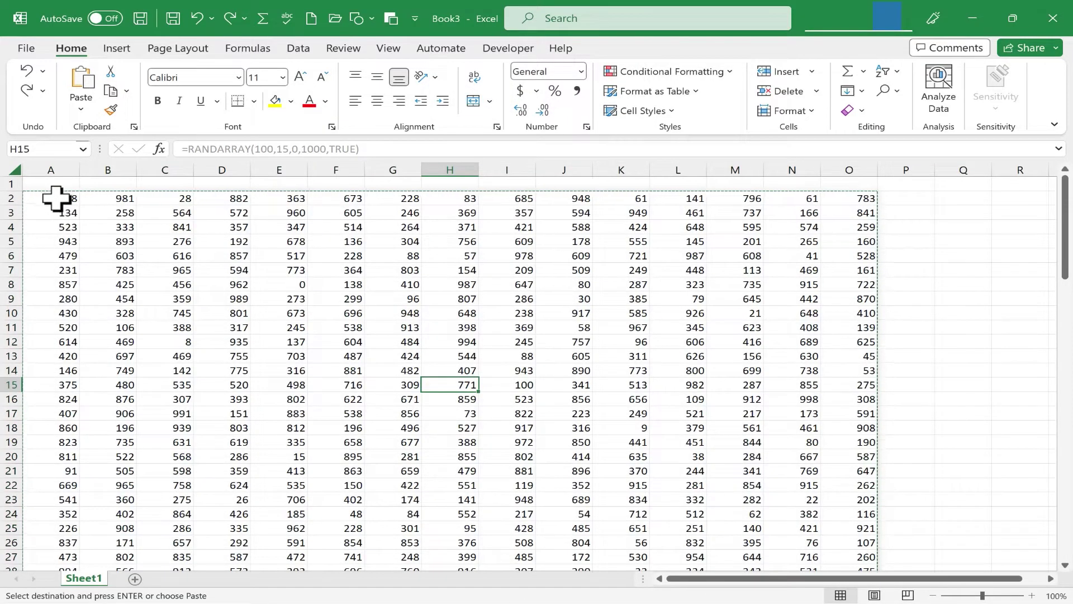
left_click(56, 198)
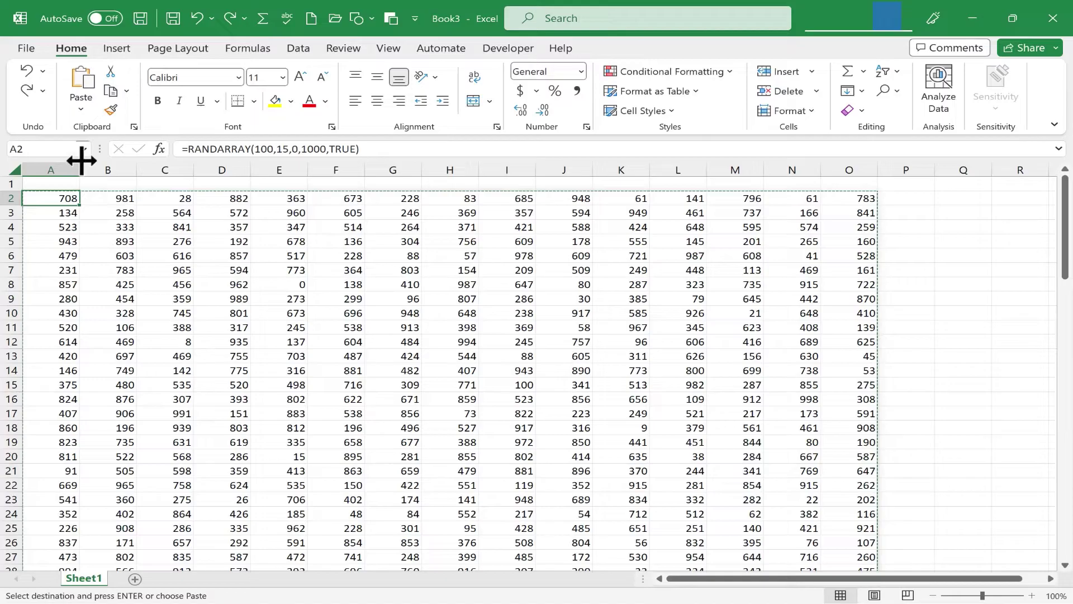
Step: Paste the copied block back over itself as plain values
left_click(81, 109)
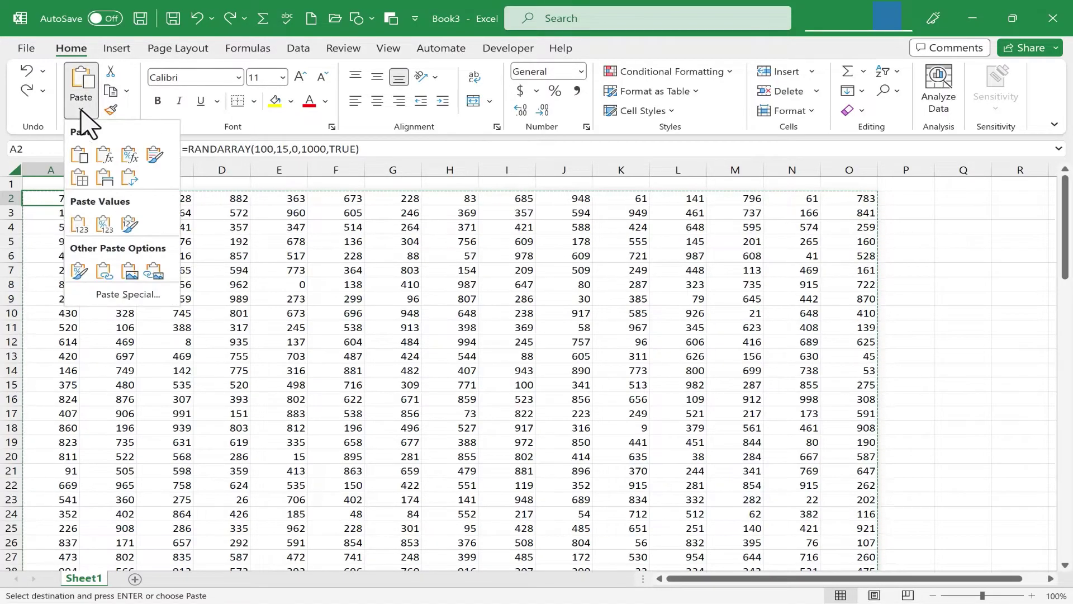
left_click(73, 229)
left_click(915, 217)
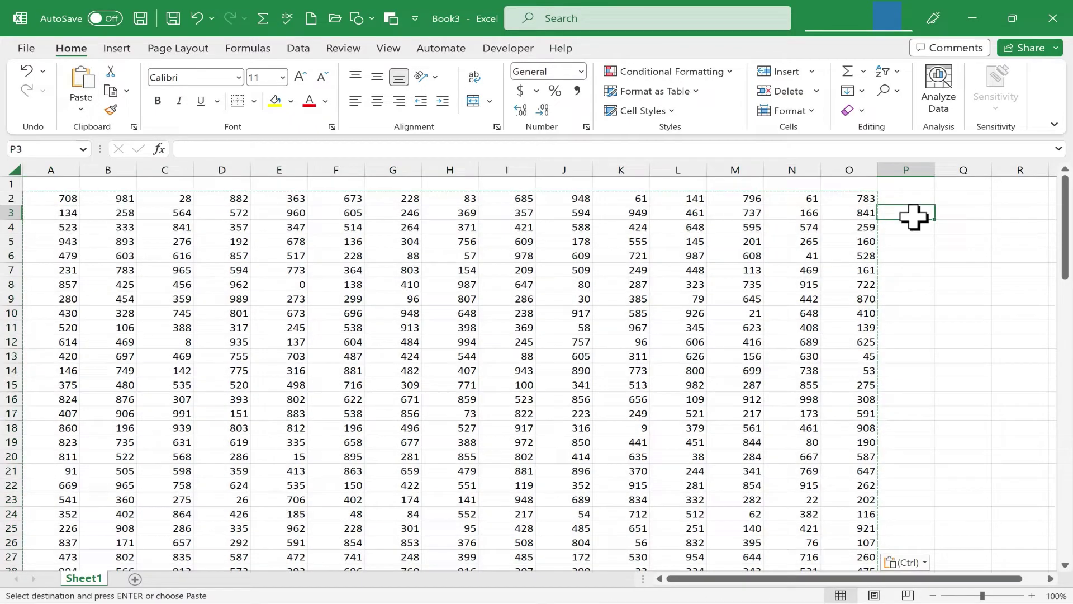
left_click(967, 252)
key("Escape")
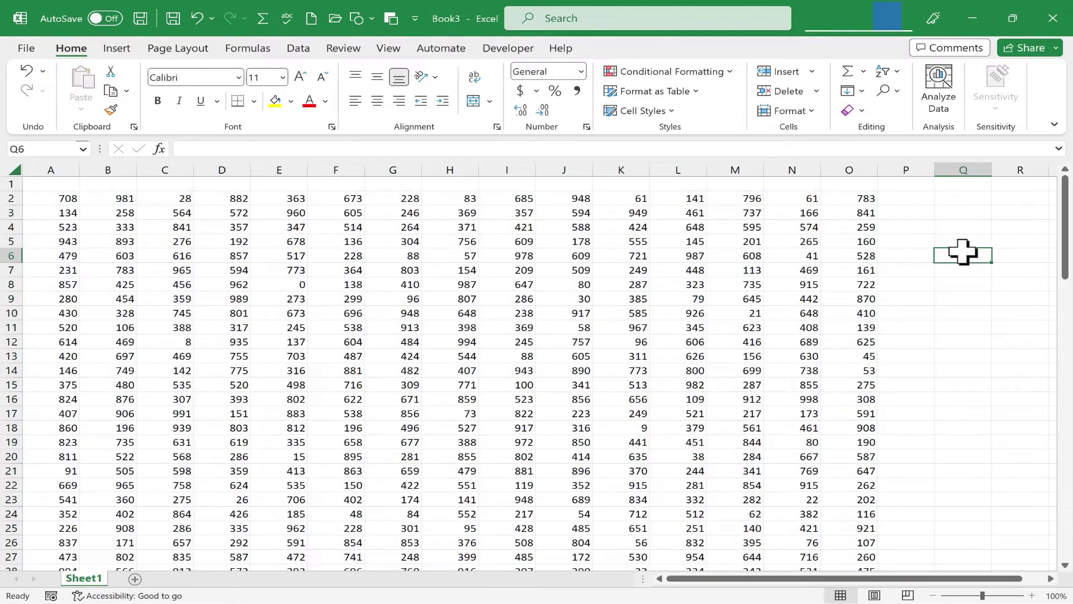
Step: Confirm A2 (708) and other Sheet1 cells now hold plain numbers
left_click(62, 195)
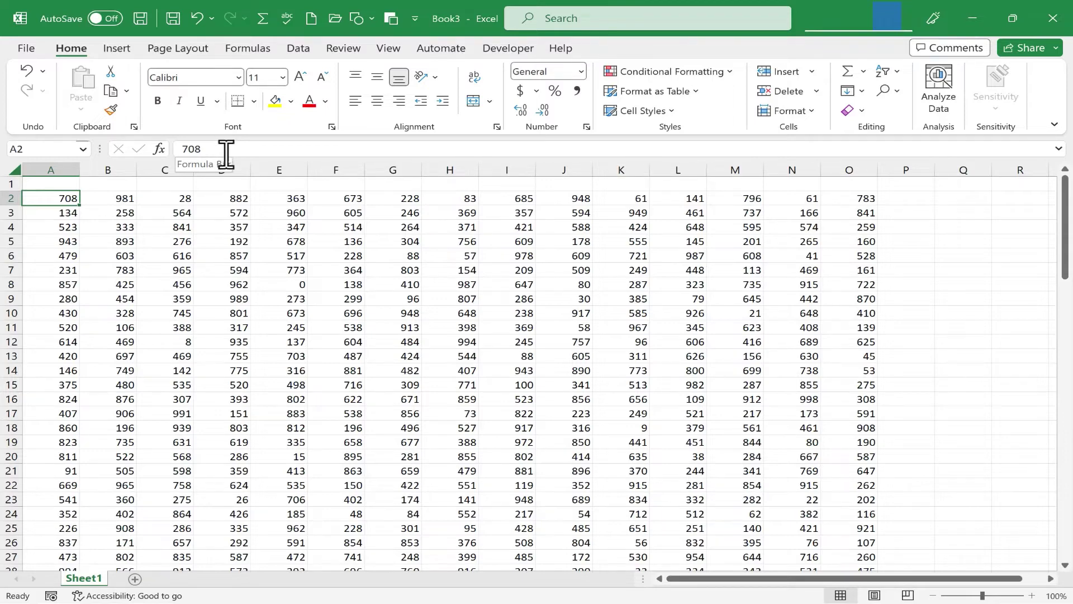
left_click(638, 285)
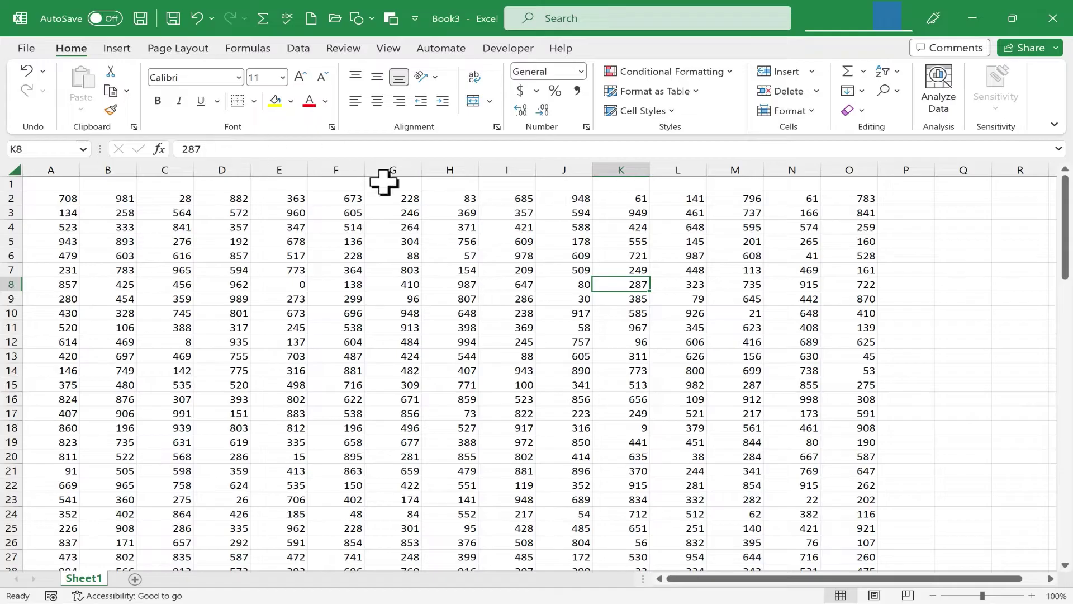
left_click(347, 372)
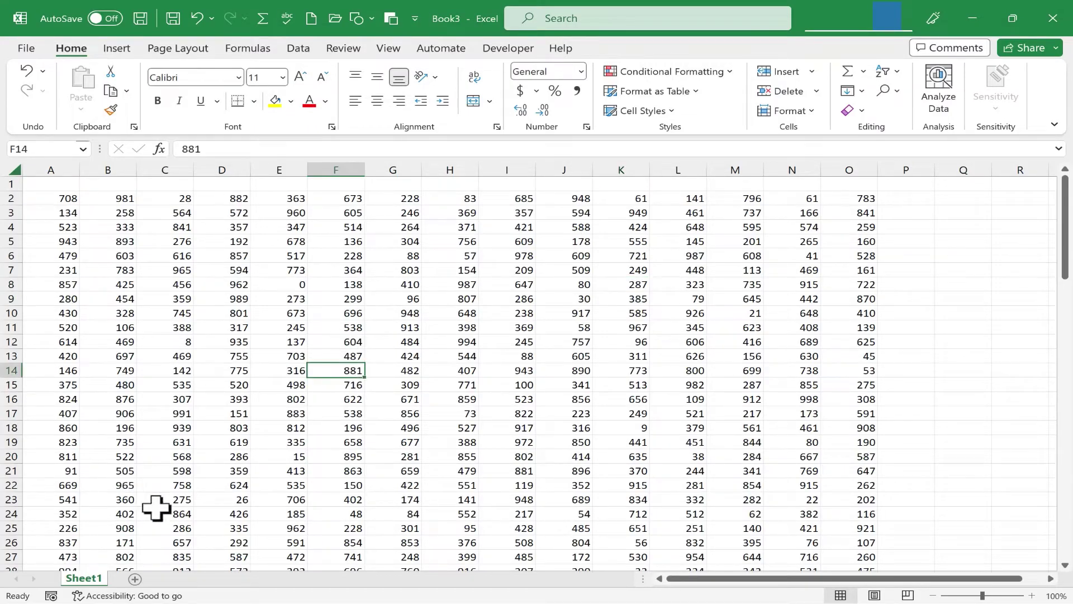
Step: Add a new sheet and type =randarray(100,15,0,1000,false) into its A2
left_click(134, 578)
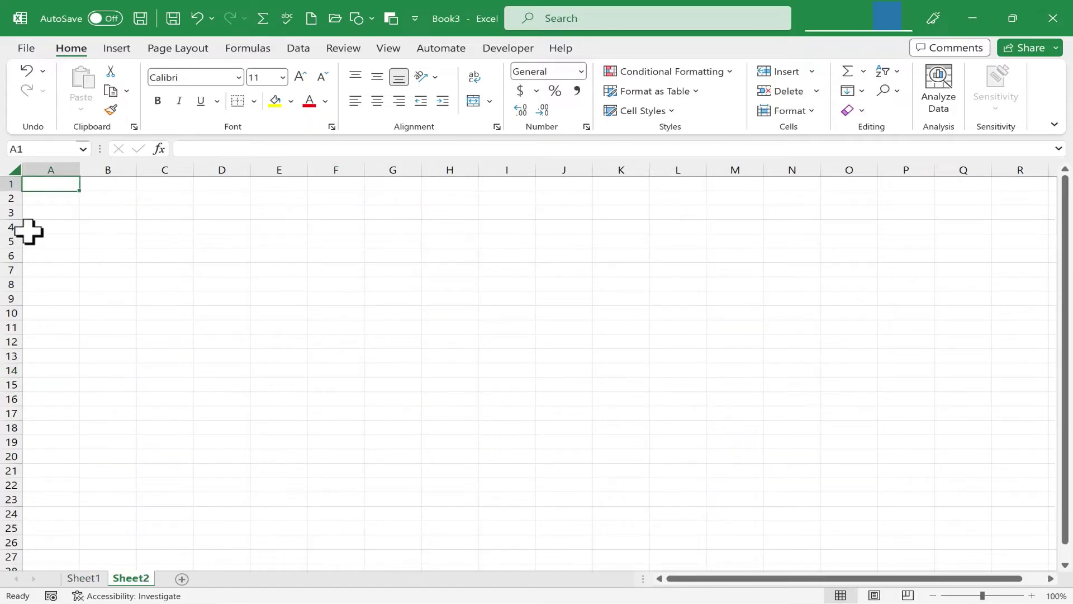
left_click(75, 204)
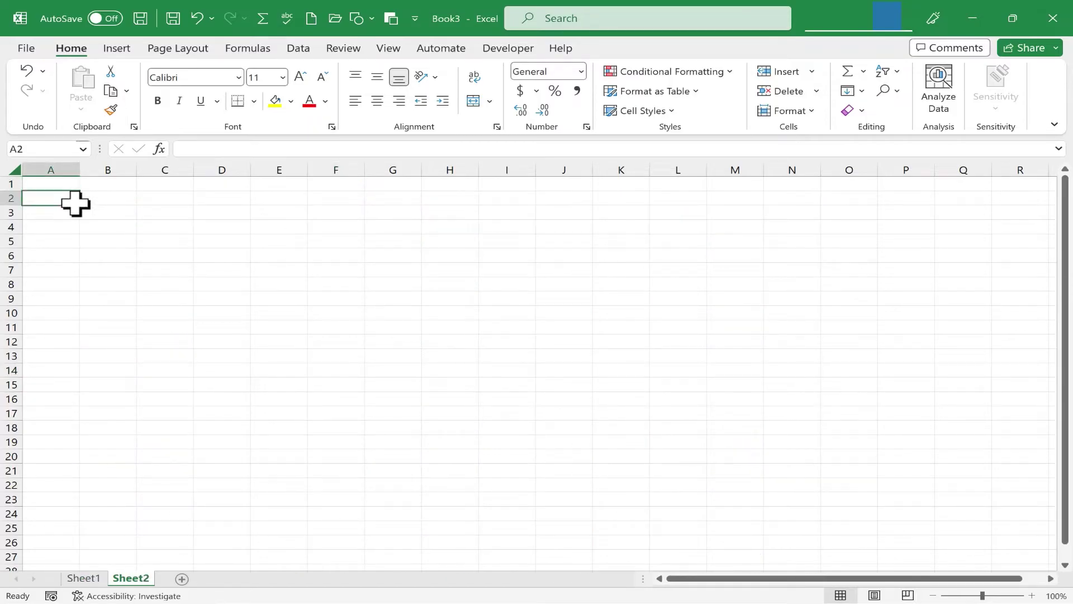
type("=ra")
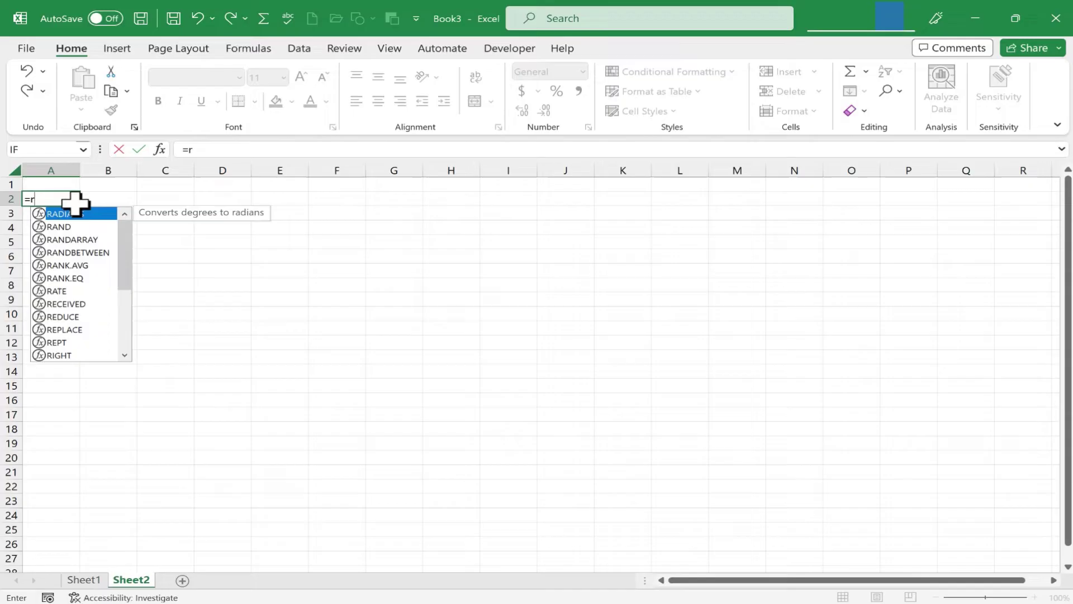
type("ndarray(100")
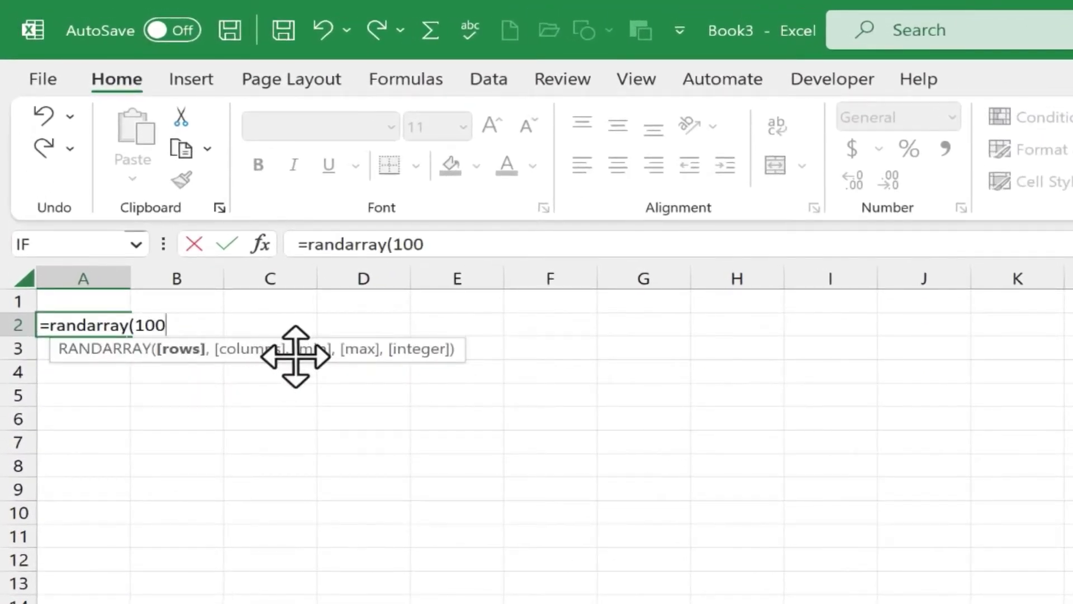
type(",15,")
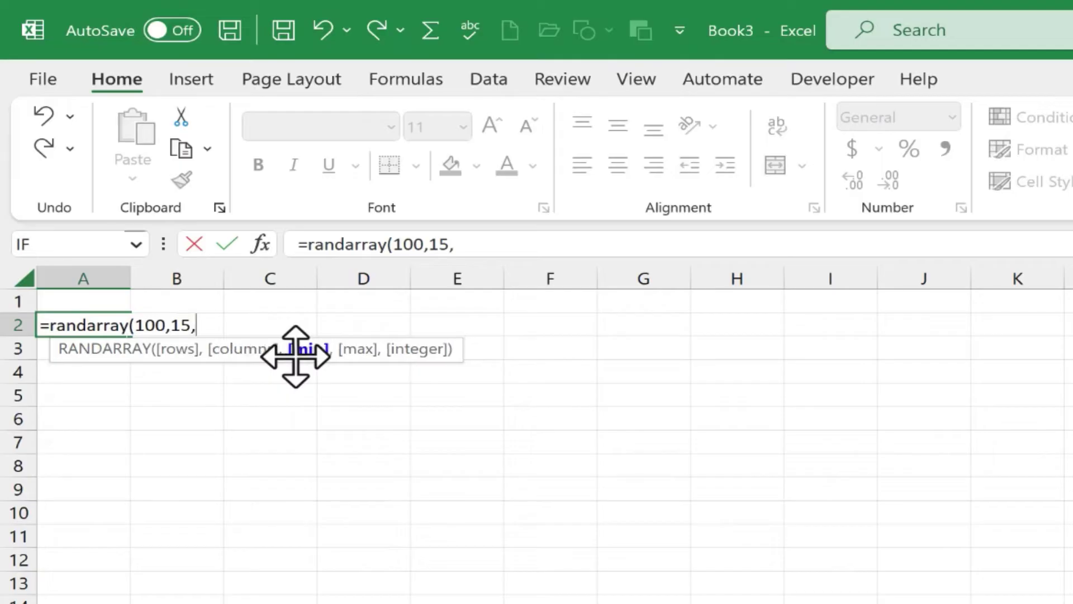
type("0,")
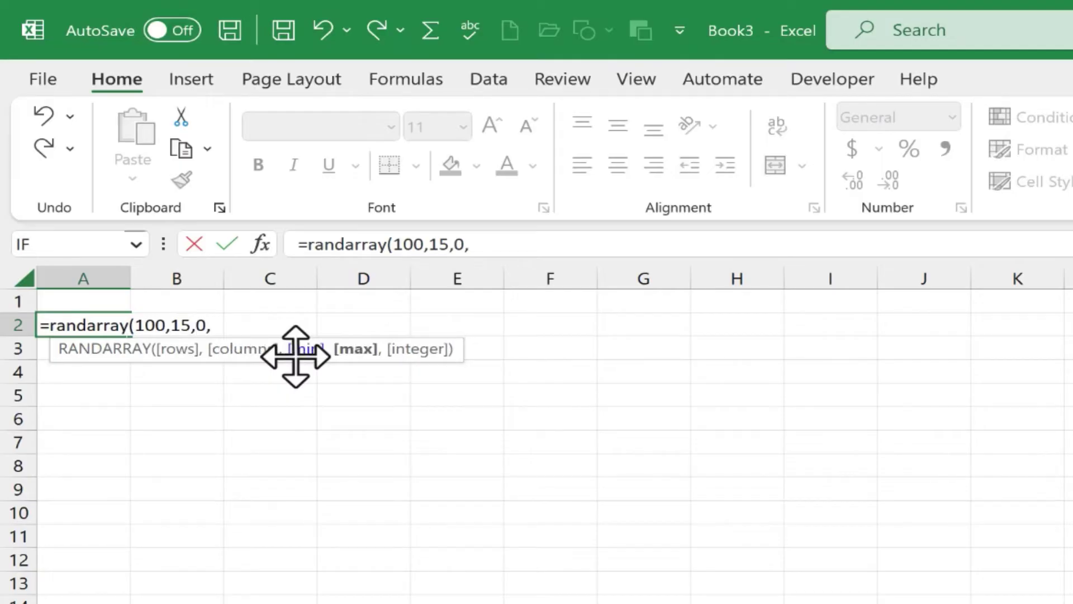
type("1000")
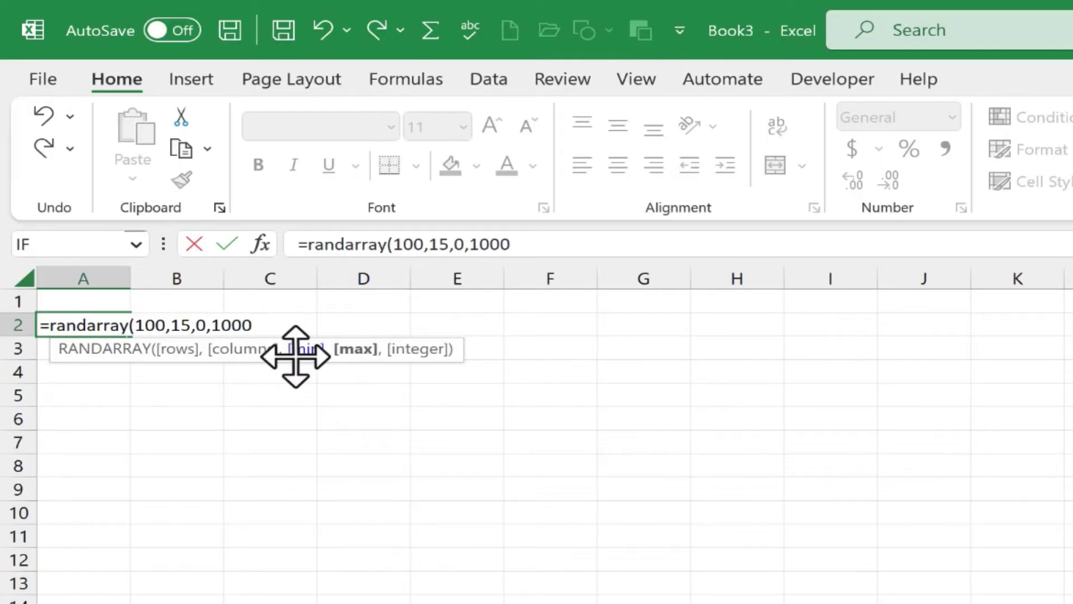
type(",")
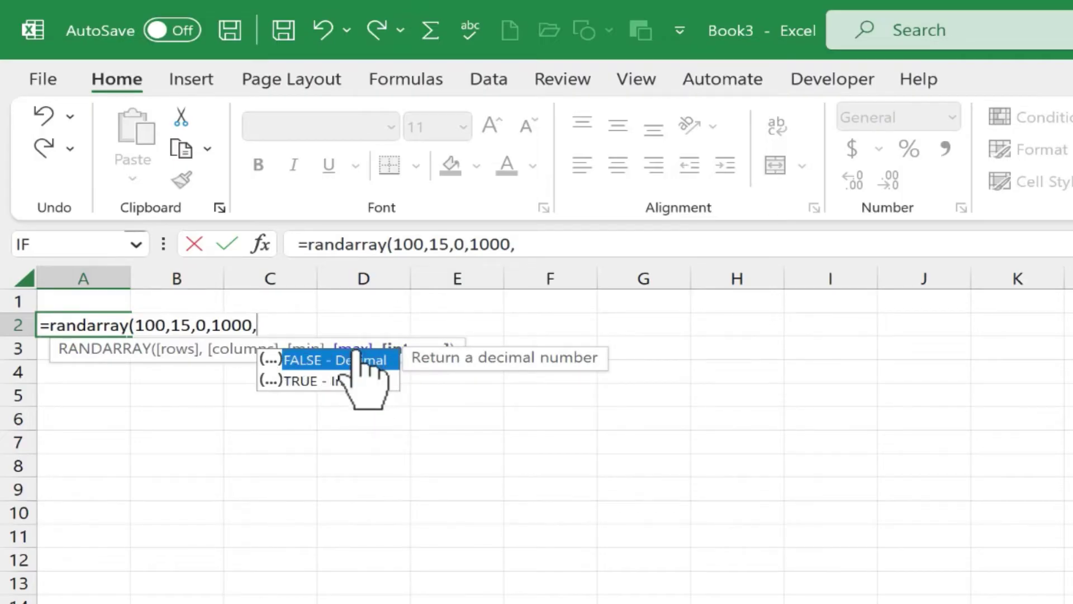
type("fals")
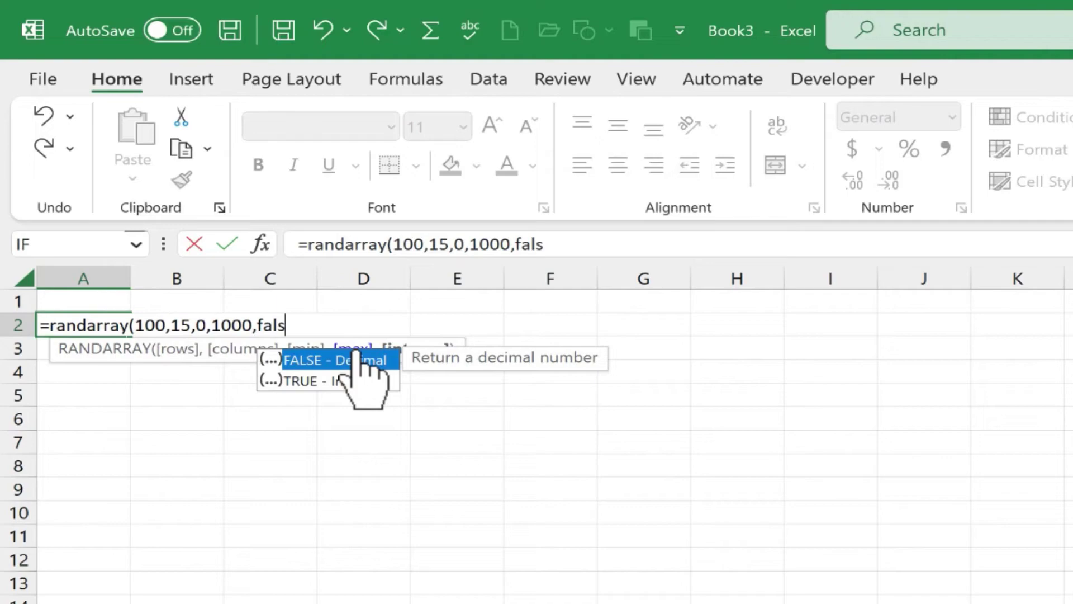
type("e)")
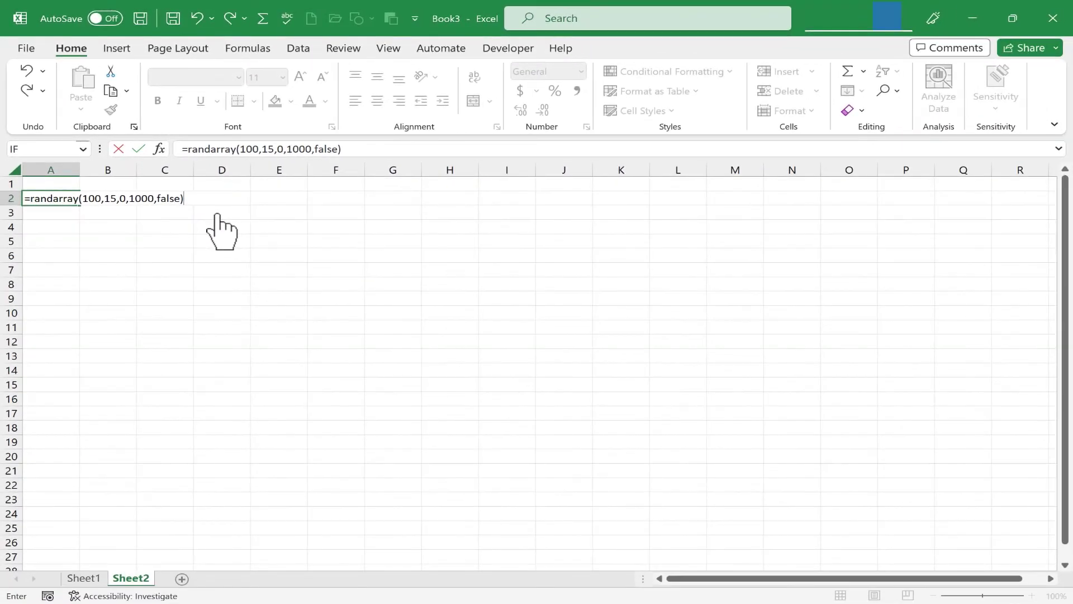
Step: Enter the formula to spill the random decimals and scroll through the results
key("Return")
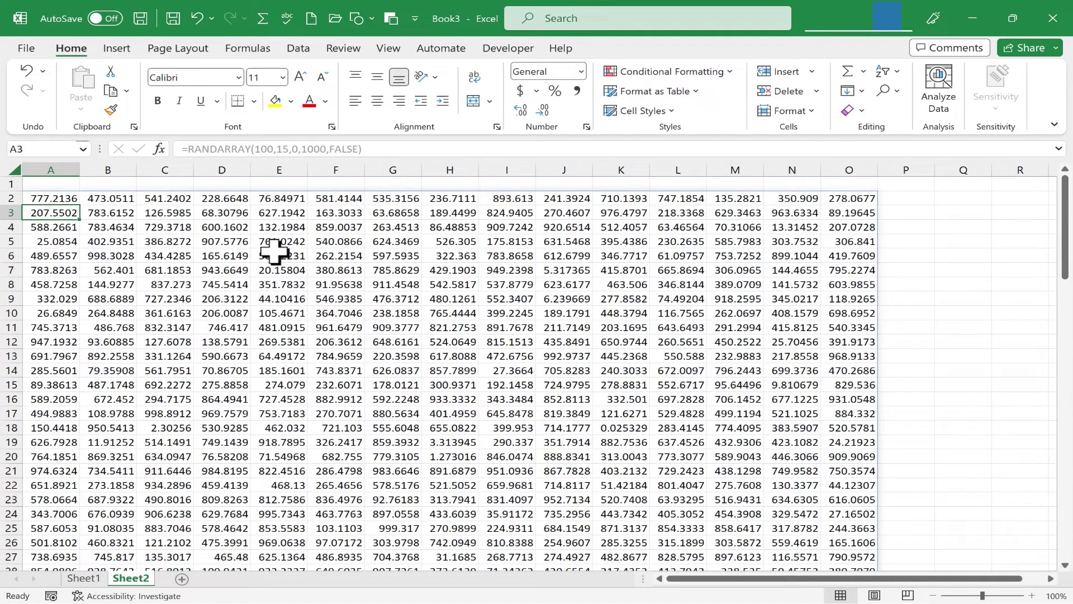
scroll(284, 276, "down", 9)
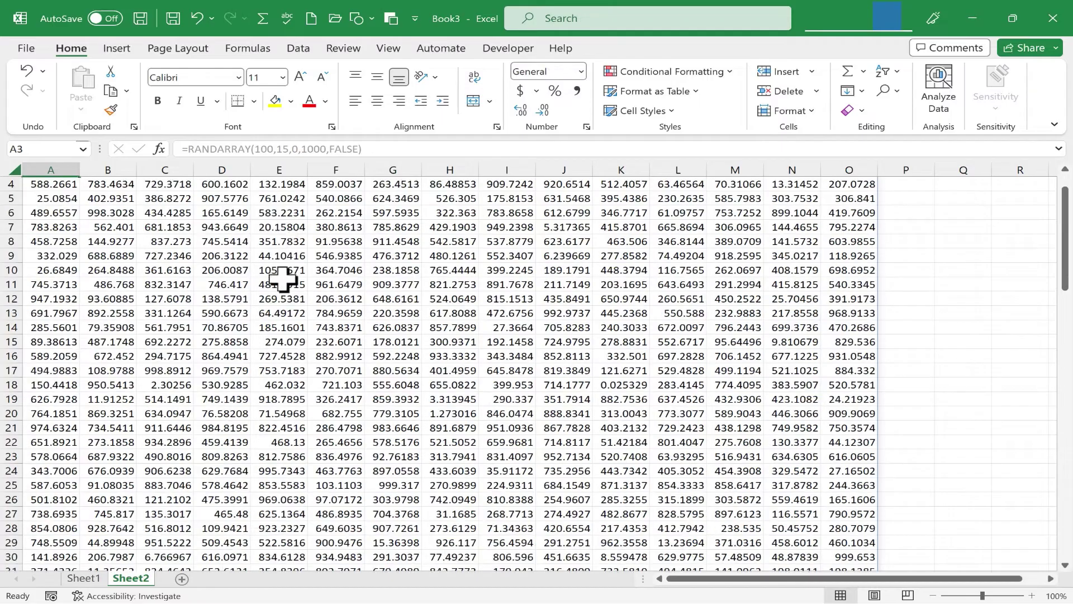
scroll(284, 290, "down", 8)
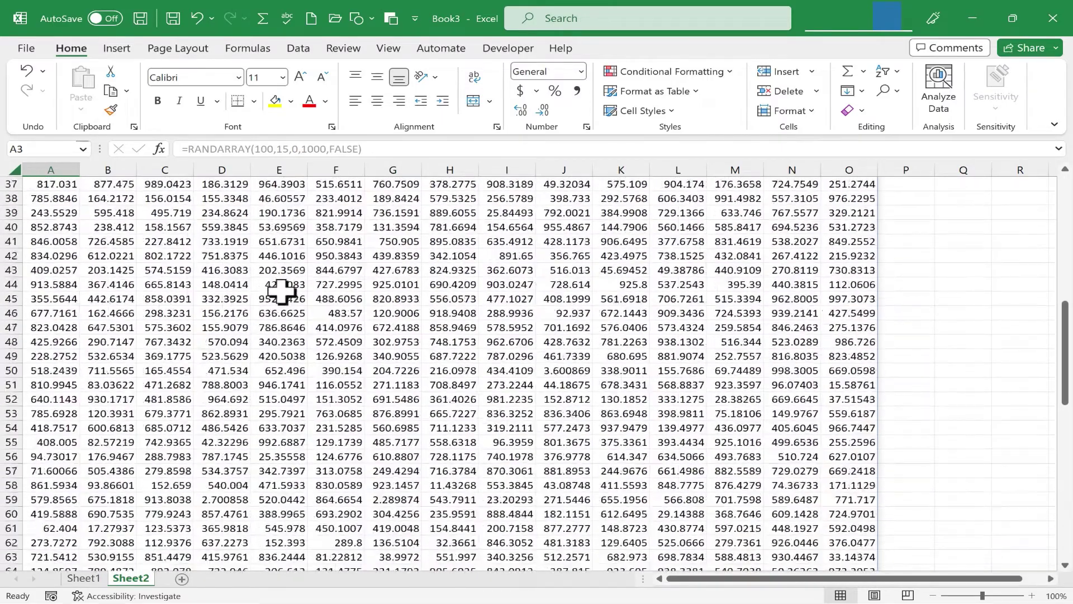
scroll(285, 291, "up", 17)
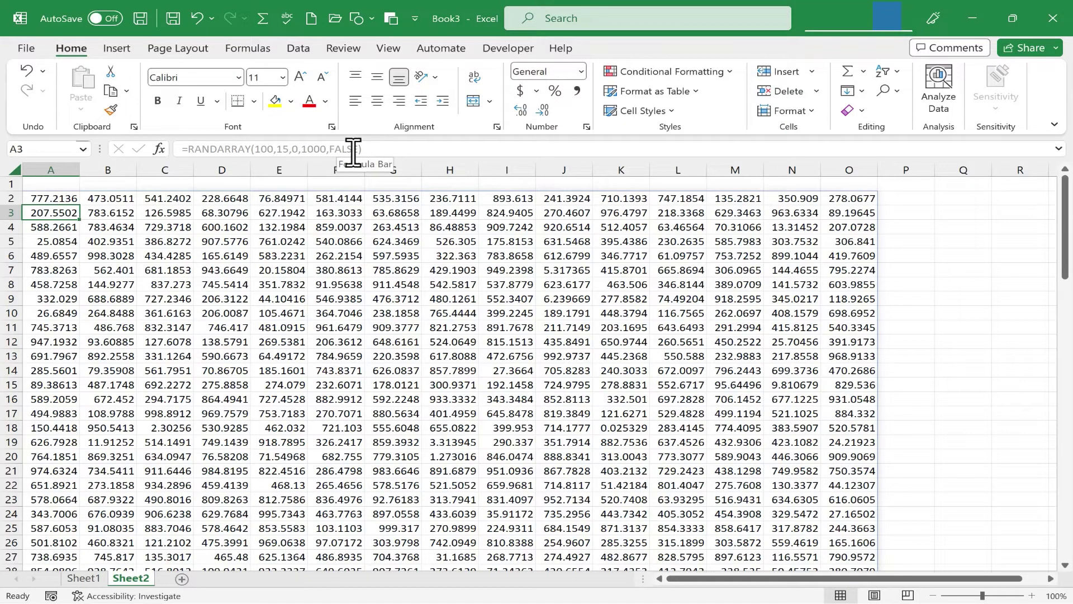
Step: Edit and leave cell O5 to make the random decimals recalculate
left_click(853, 199)
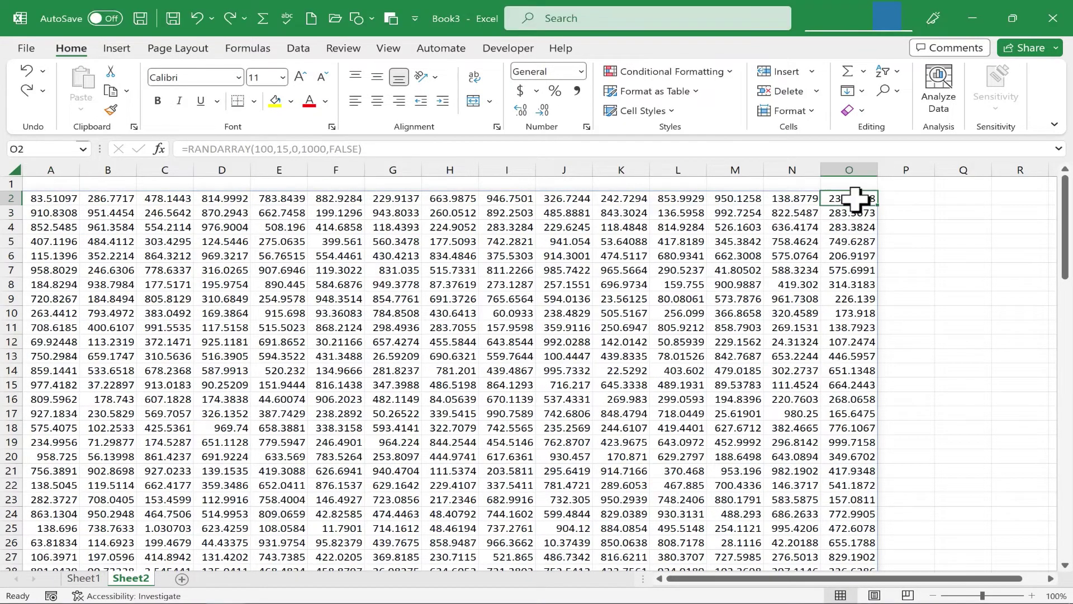
left_click(846, 241)
key("BackSpace")
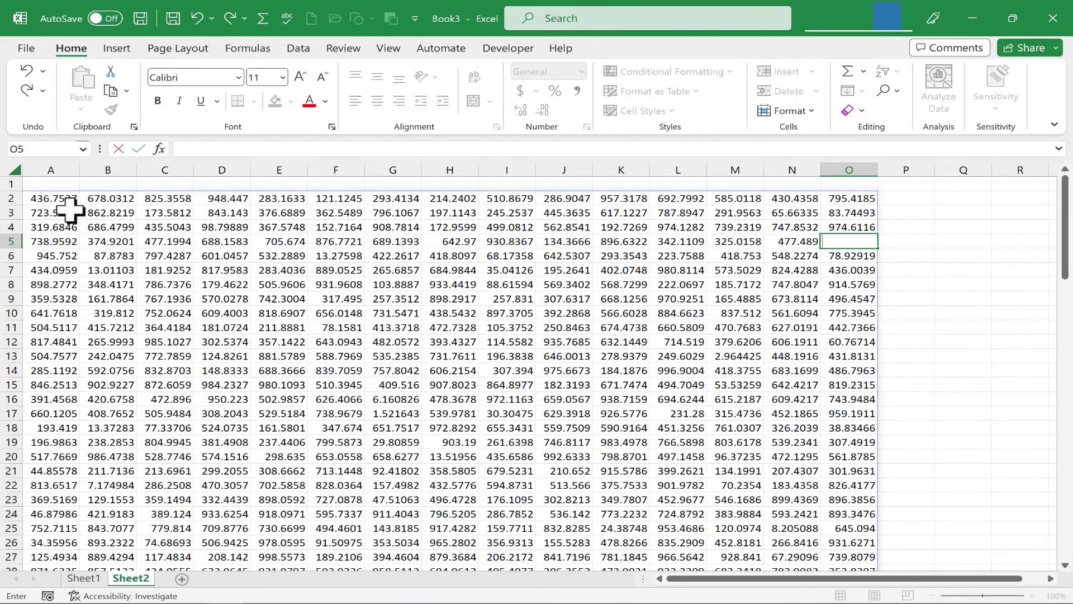
left_click(800, 329)
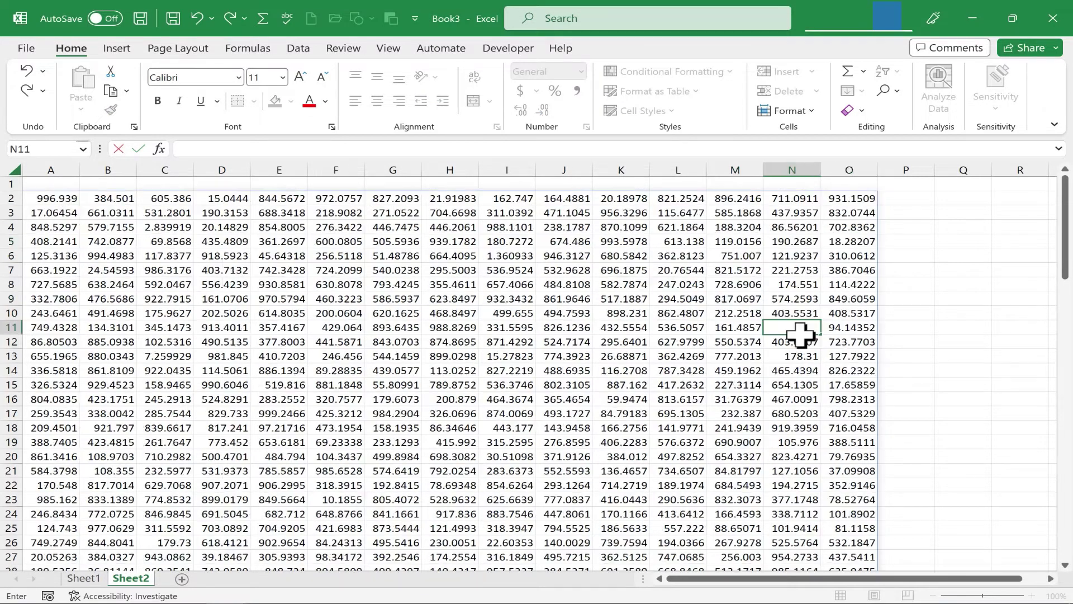
key("Return")
key("Return")
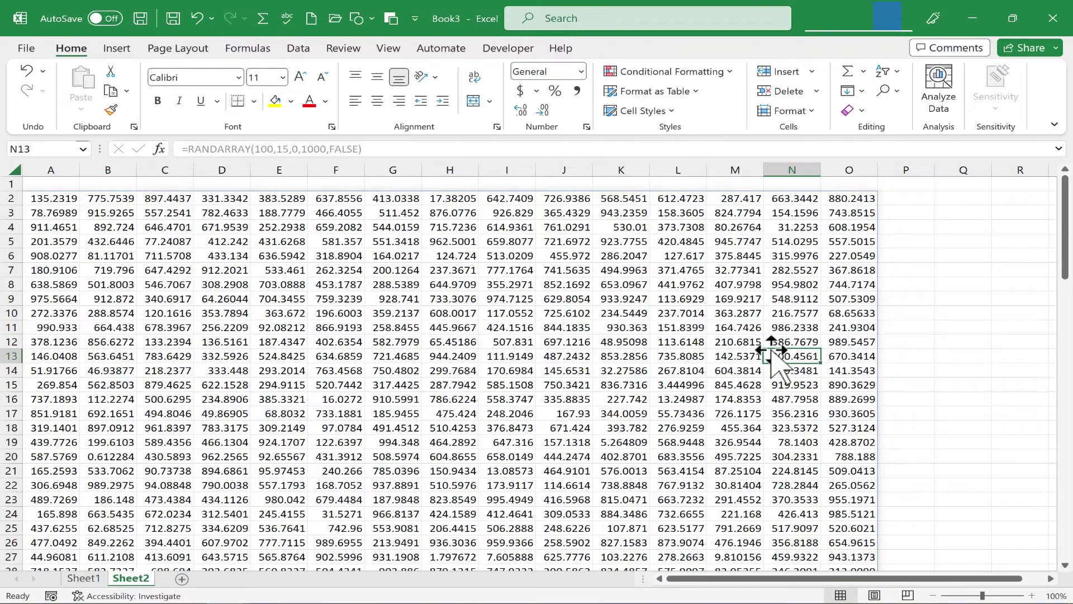
Step: Copy the spilled decimal array and Paste Special it back over itself as Values
left_click_drag(51, 199, 861, 558)
scroll(757, 399, "up", 12)
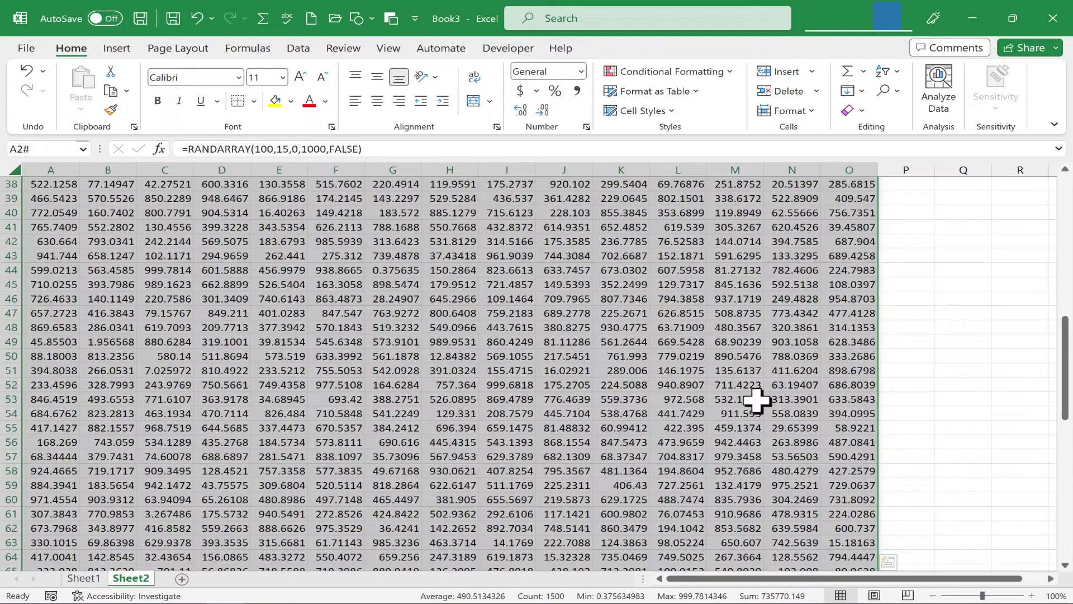
key("ctrl+c")
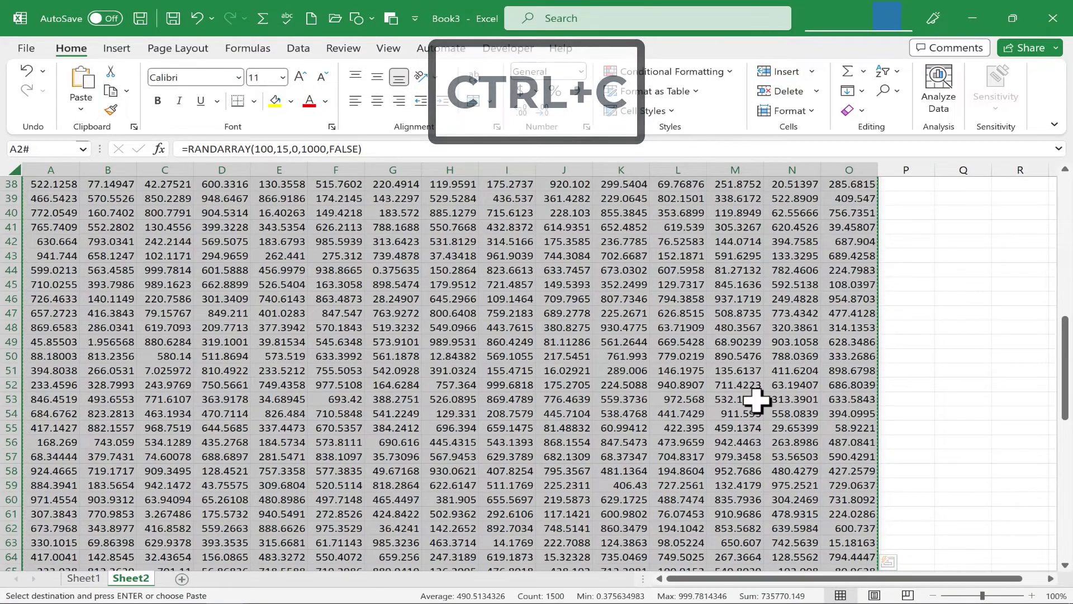
left_click(85, 108)
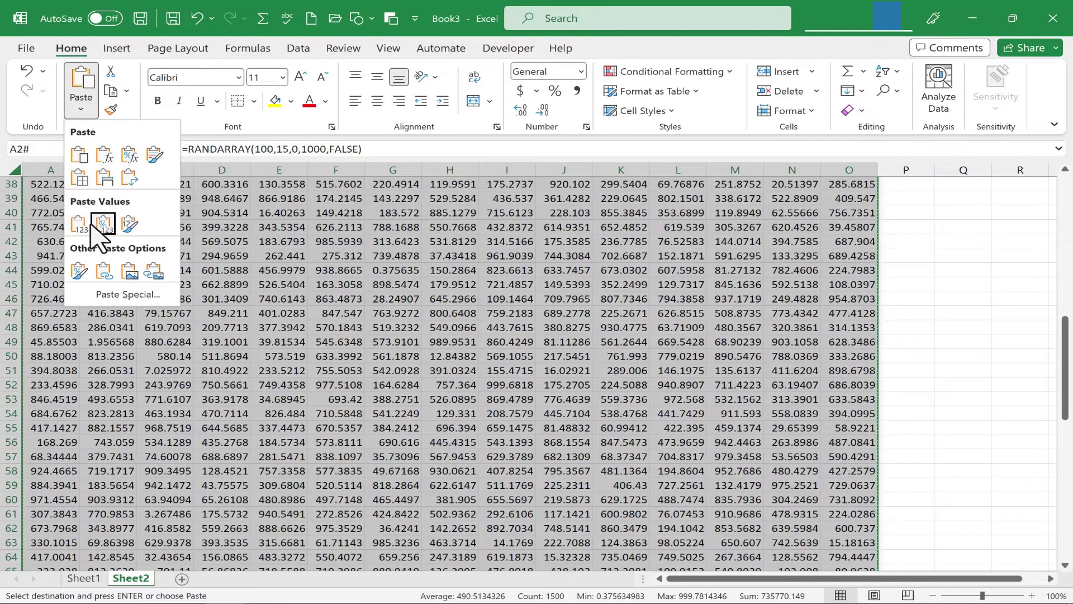
key("ctrl+alt+v")
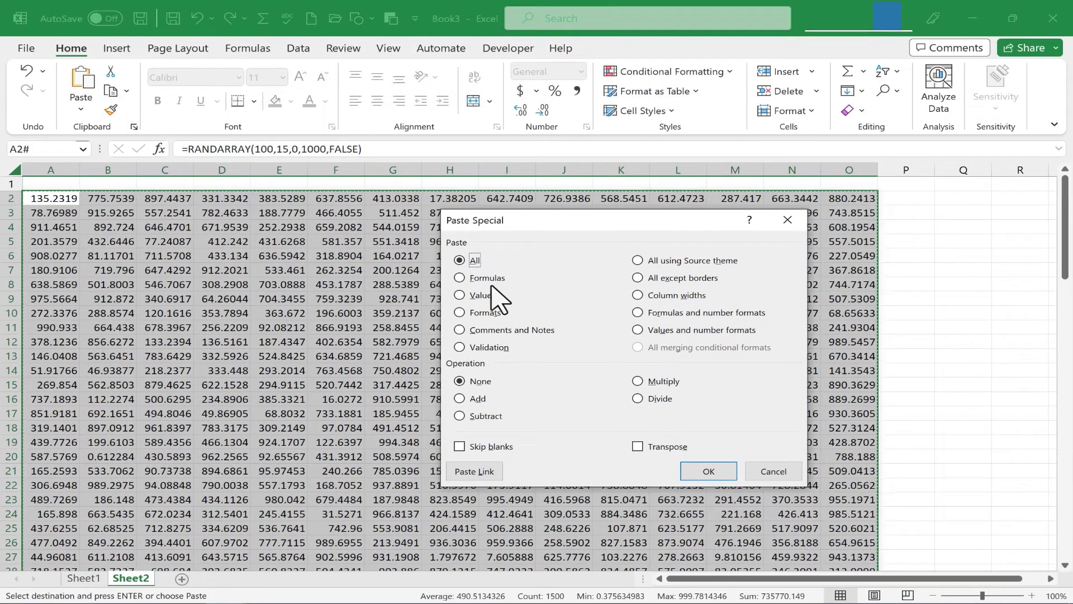
left_click(459, 296)
left_click(708, 471)
left_click(441, 328)
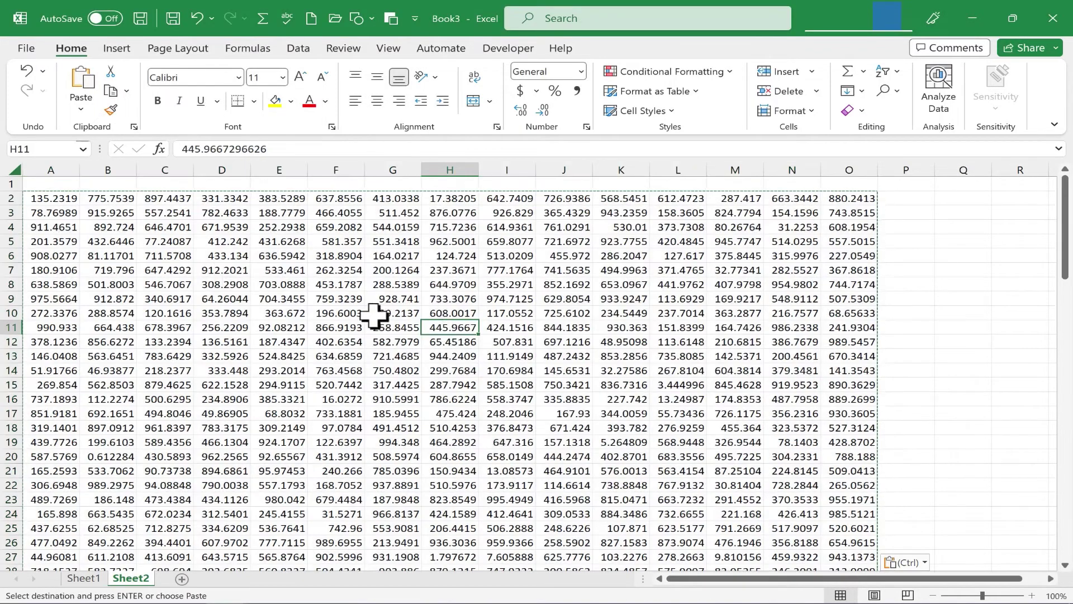
left_click(48, 201)
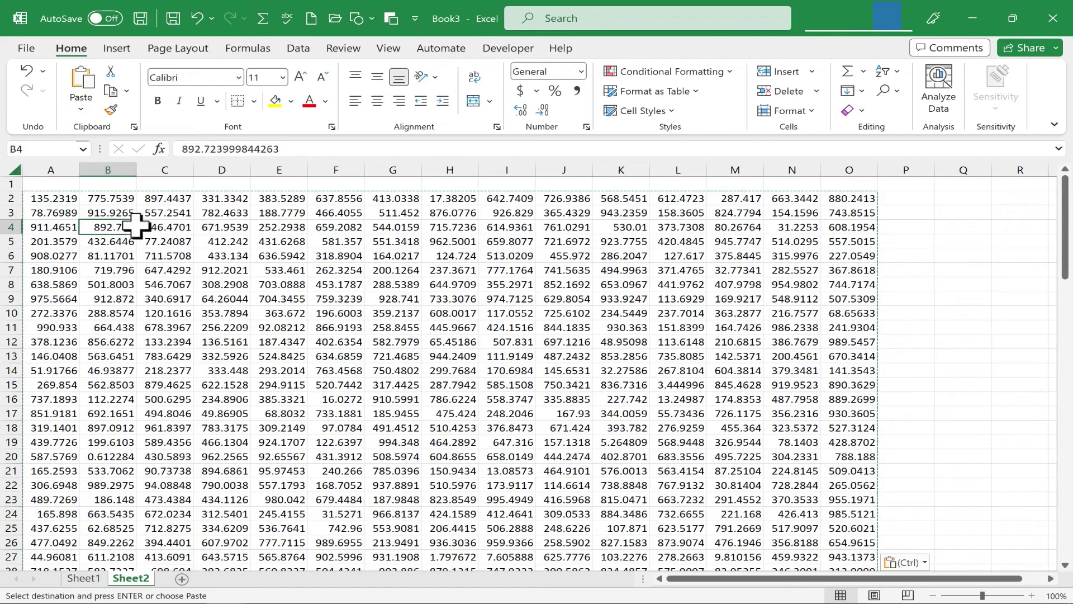
left_click(49, 299)
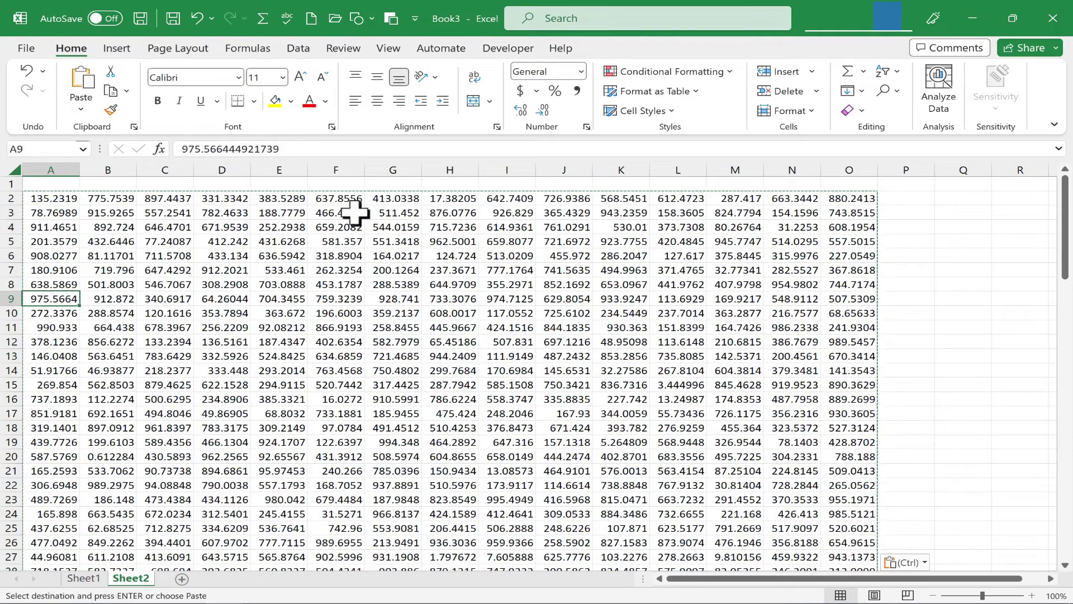
left_click(635, 226)
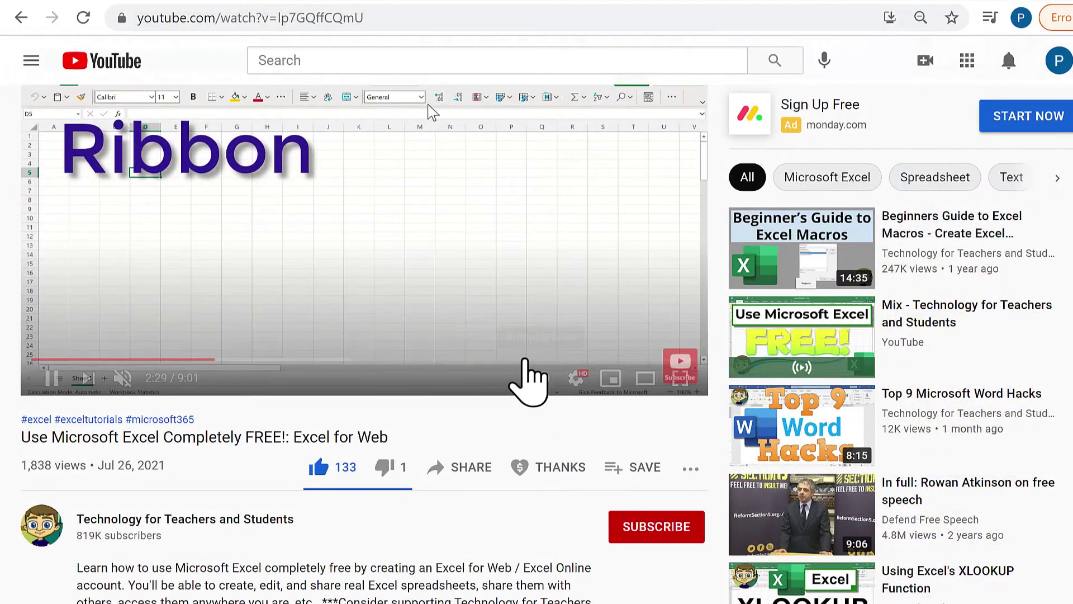
Step: Open the Super Thanks dialog under the Excel tutorial video
left_click(573, 486)
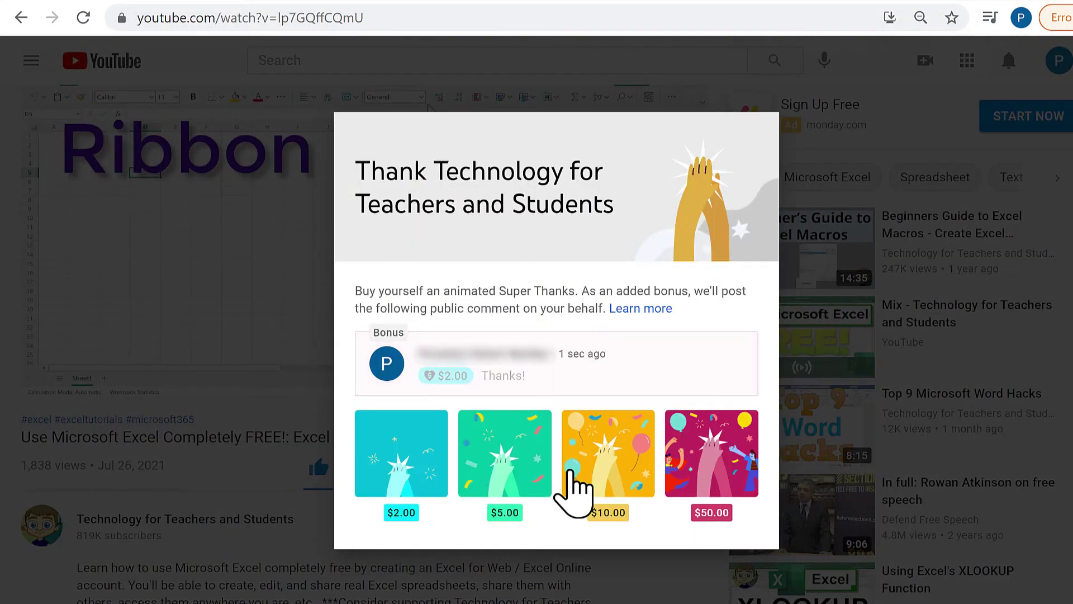